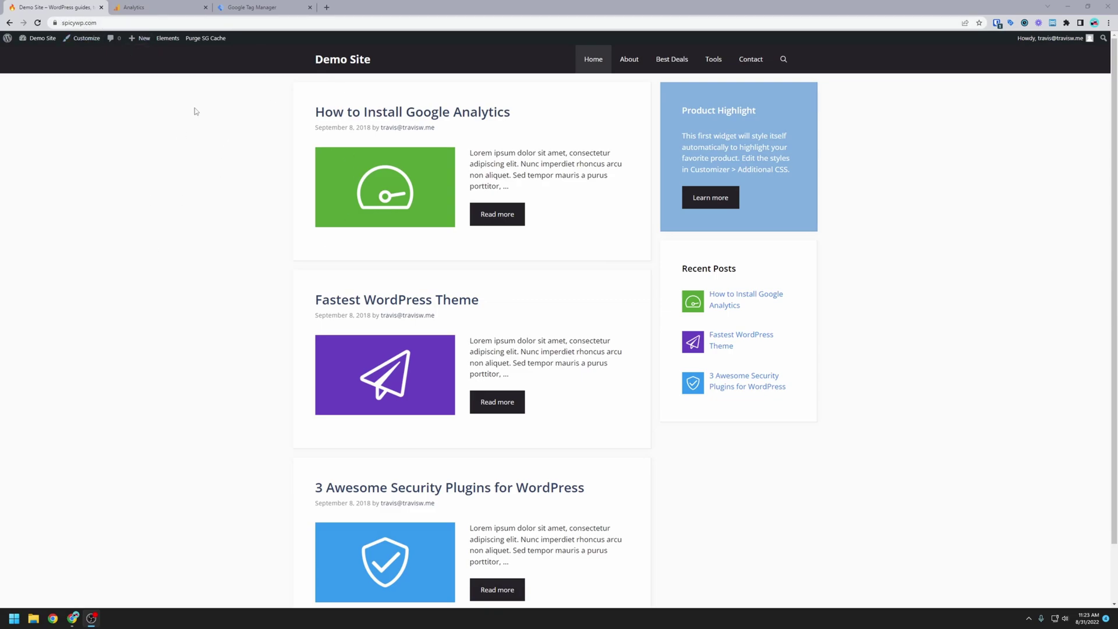
# From Analytics Admin, create an account named spicywp.com and continue to the property step.
pyautogui.click(138, 9)
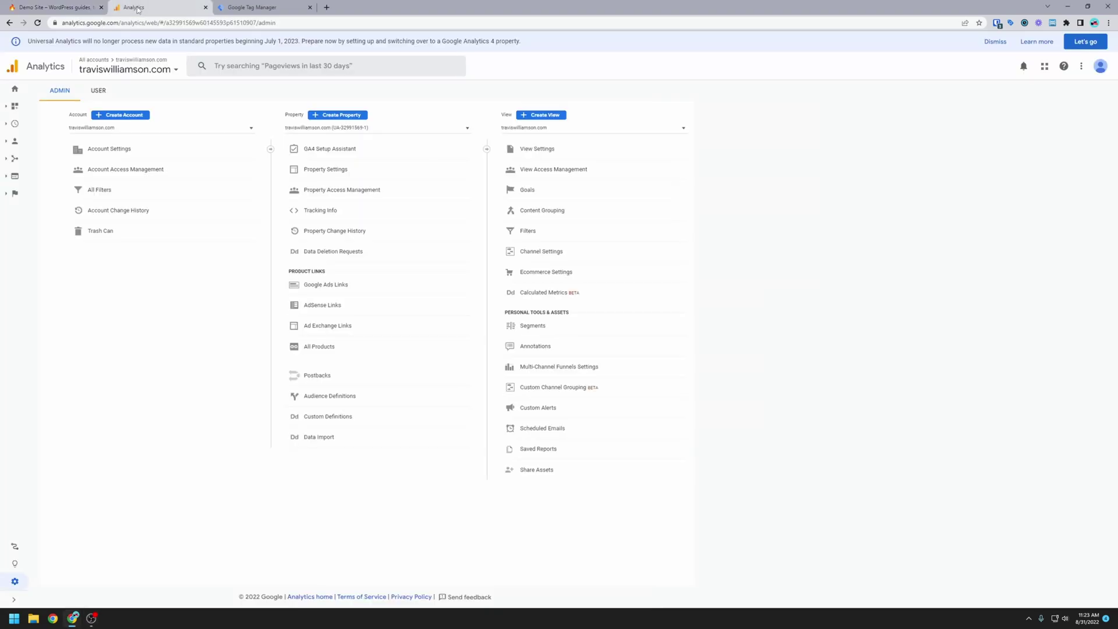
pyautogui.click(14, 600)
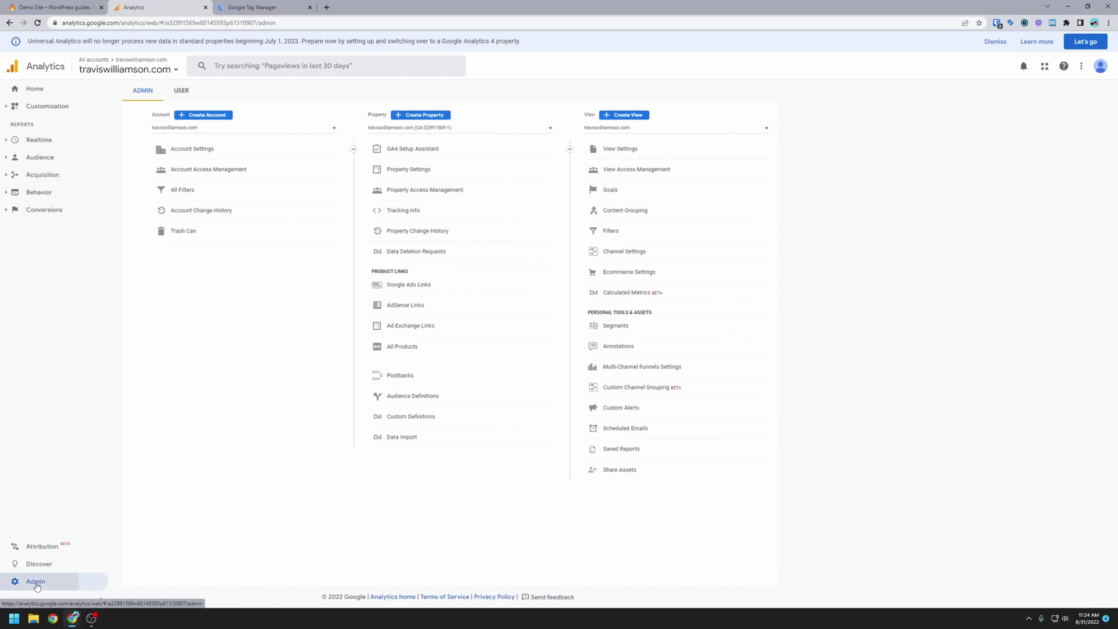
pyautogui.click(203, 115)
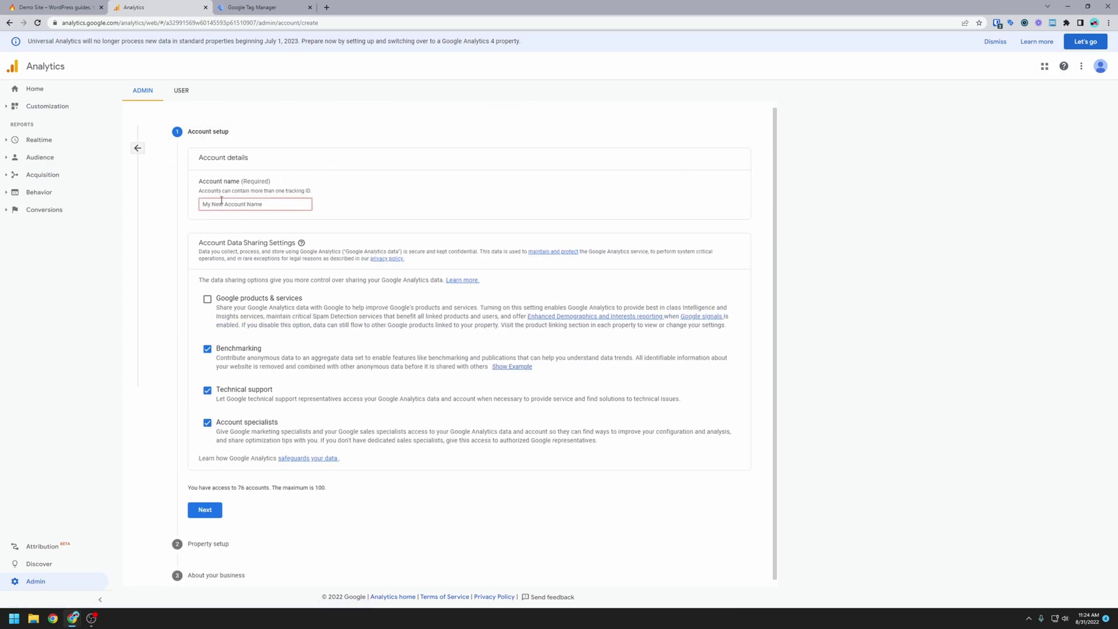
pyautogui.click(222, 204)
pyautogui.write('spicywp.com')
pyautogui.scroll(-1, 271, 276)
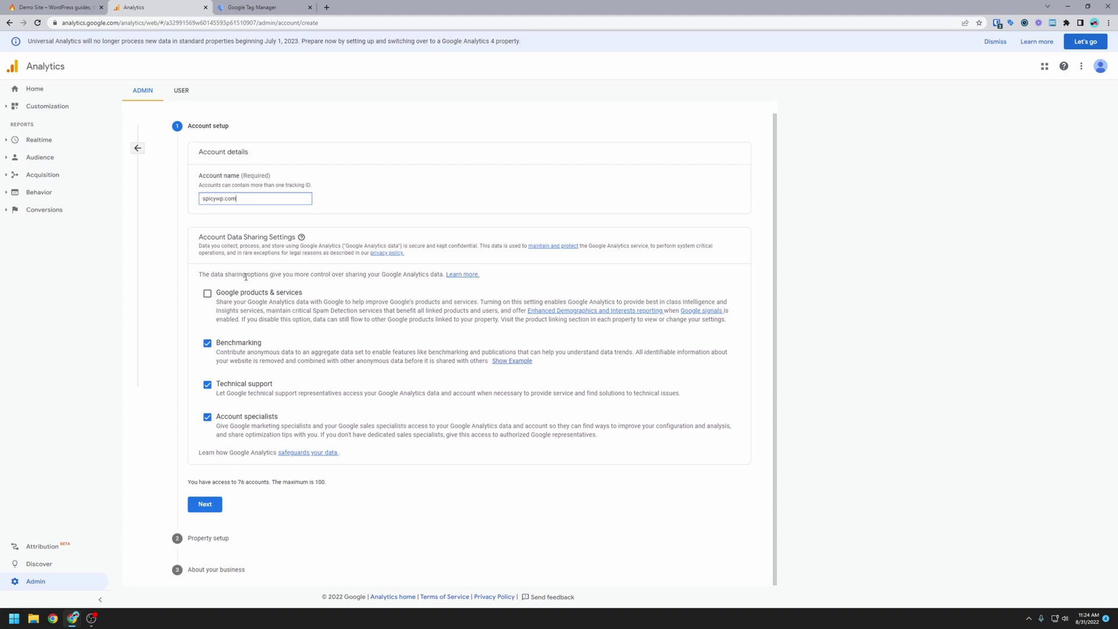
pyautogui.click(208, 504)
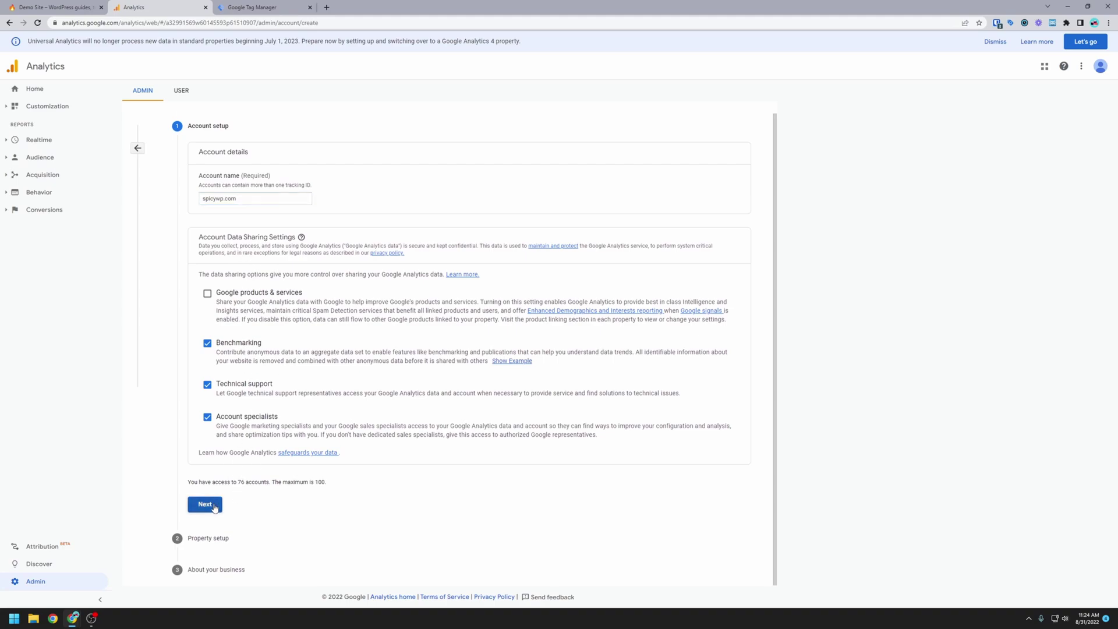
# Name the property spicywp.com, with industry Internet & Telecom and business size Small.
pyautogui.click(257, 254)
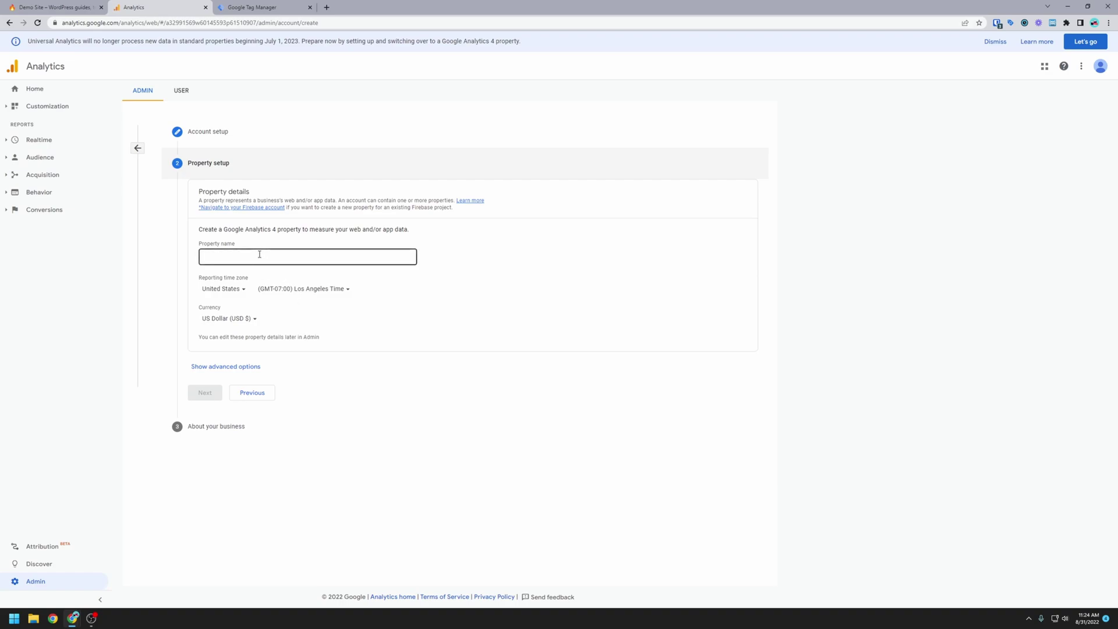
pyautogui.write('spicywp.com')
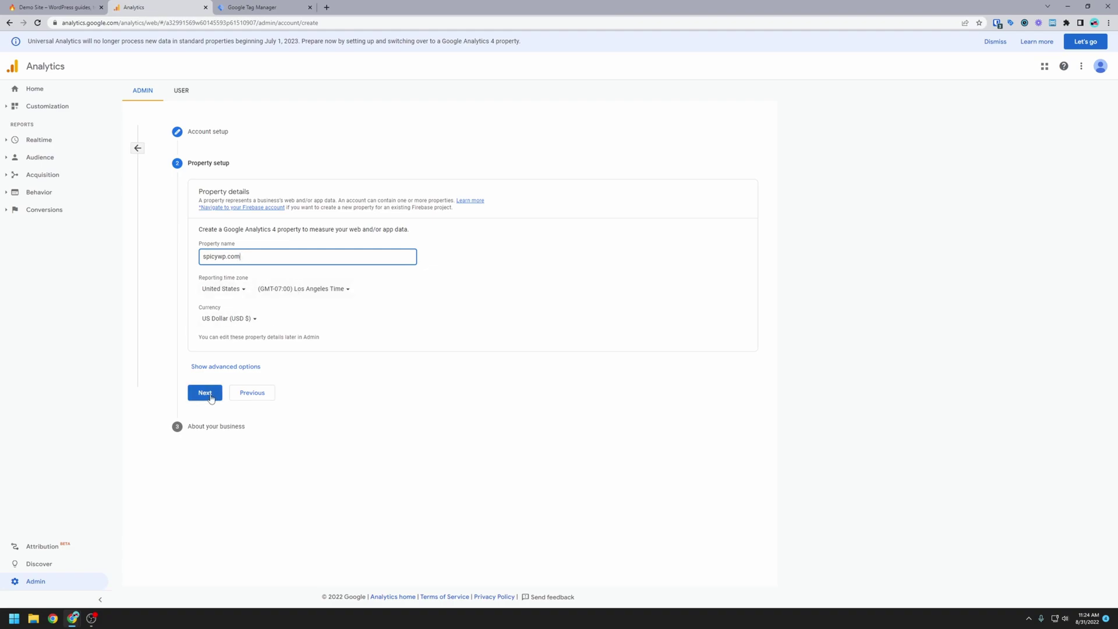
pyautogui.click(210, 398)
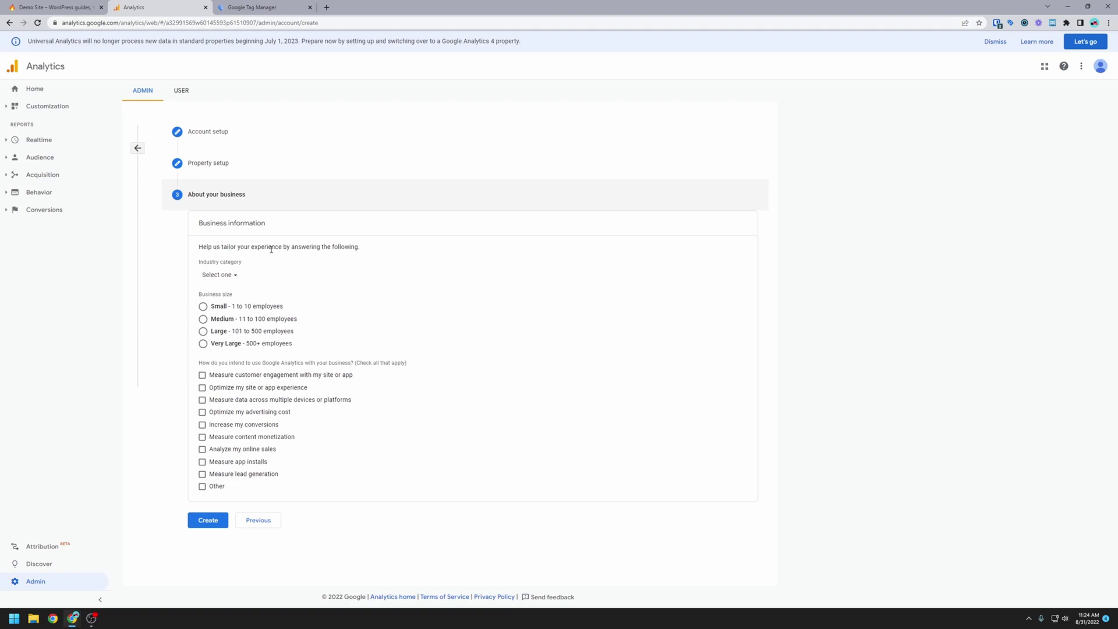
pyautogui.click(224, 278)
pyautogui.scroll(-1, 250, 396)
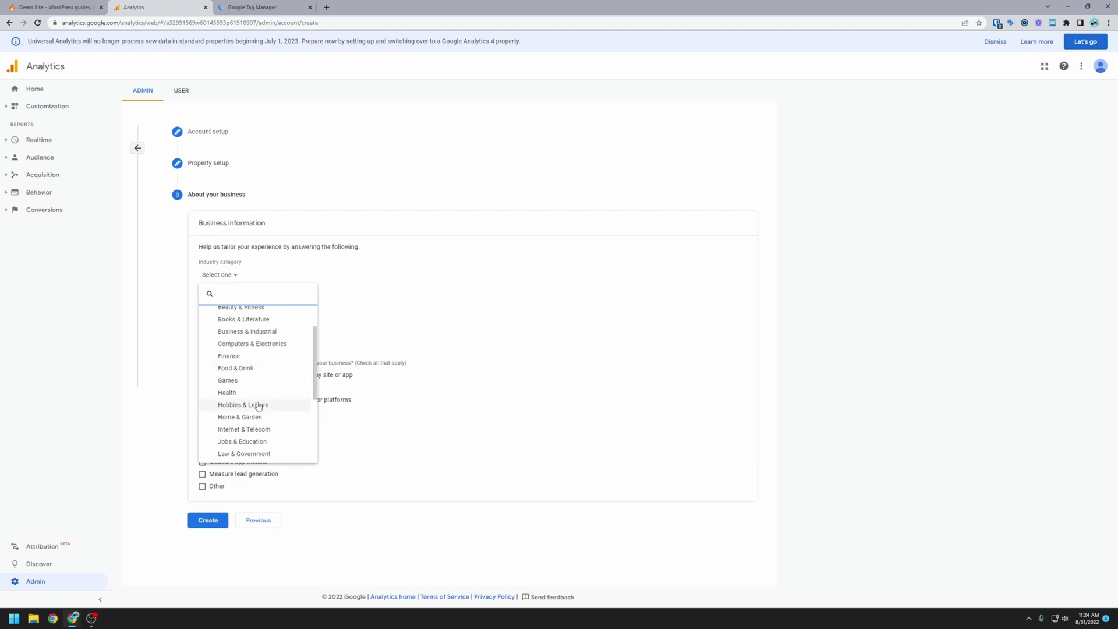
pyautogui.click(239, 431)
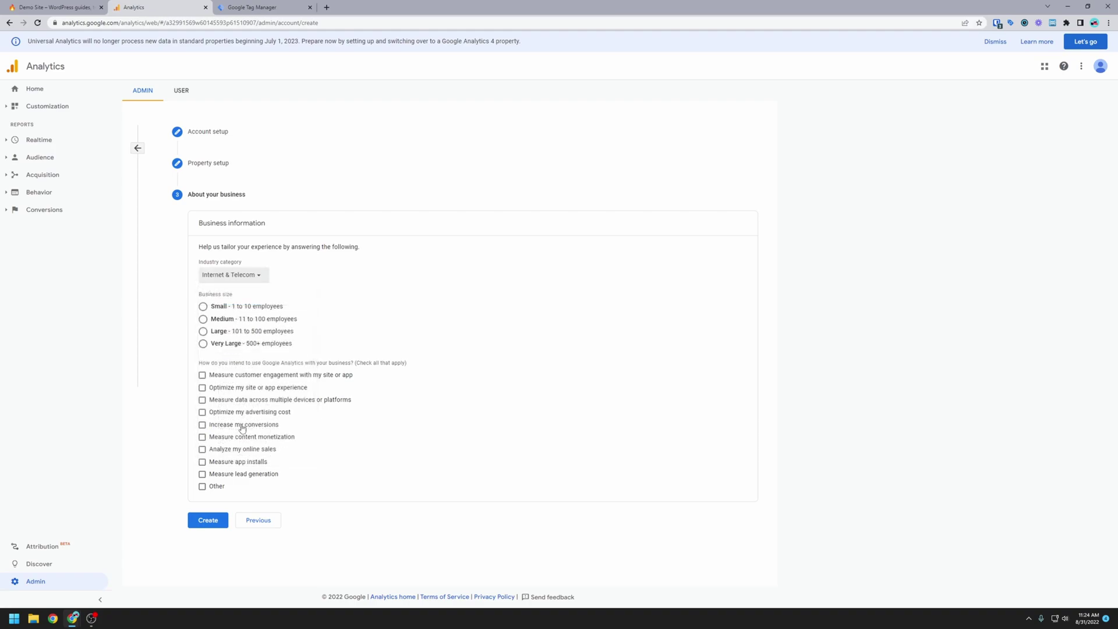
pyautogui.click(202, 301)
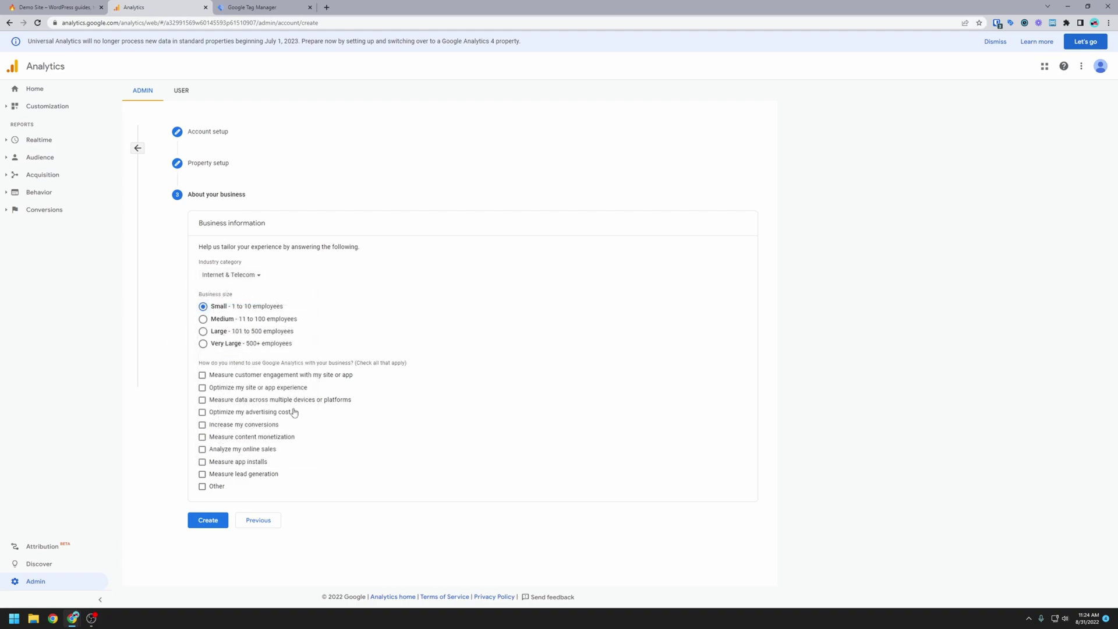
# Choose the engagement, site experience and conversion goals, create it, and accept the GDPR and Analytics terms.
pyautogui.click(231, 379)
pyautogui.click(238, 389)
pyautogui.click(214, 426)
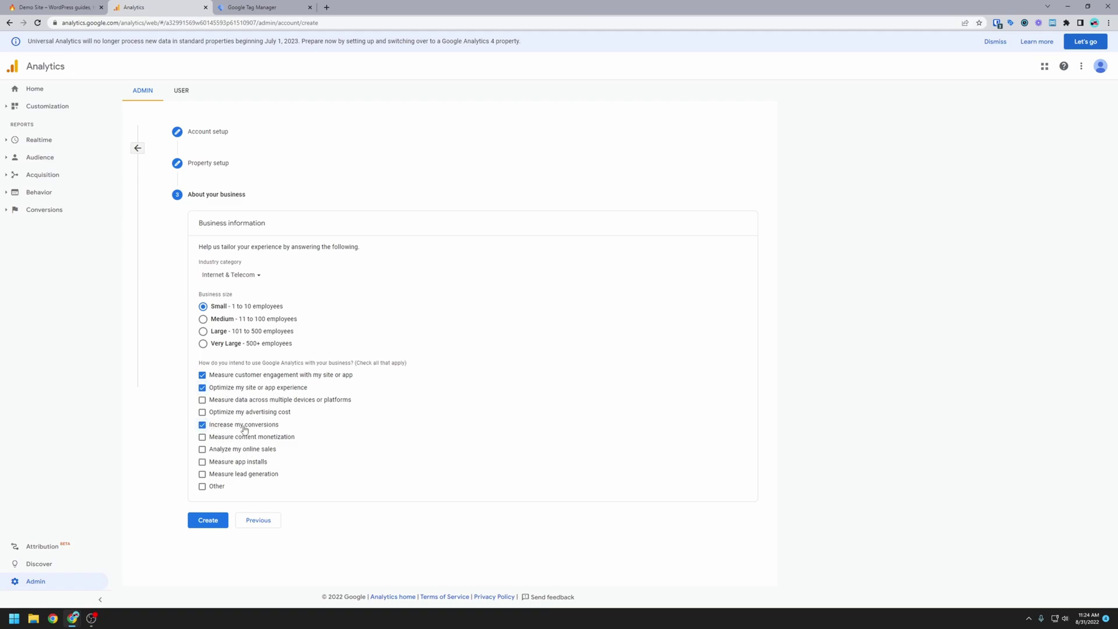
pyautogui.click(209, 526)
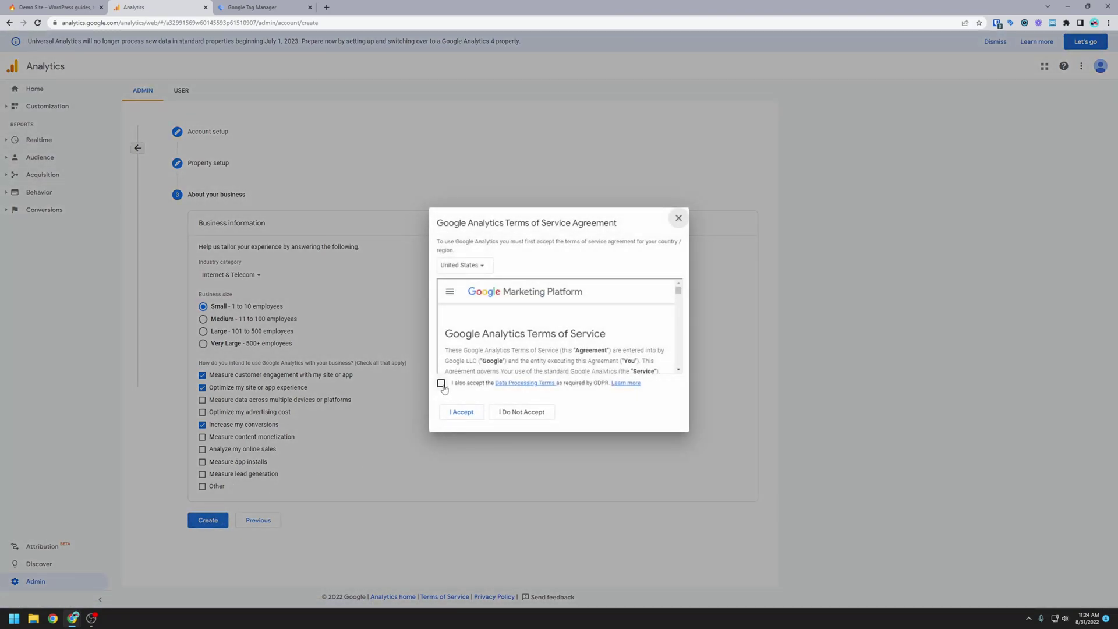
pyautogui.click(441, 383)
pyautogui.click(461, 412)
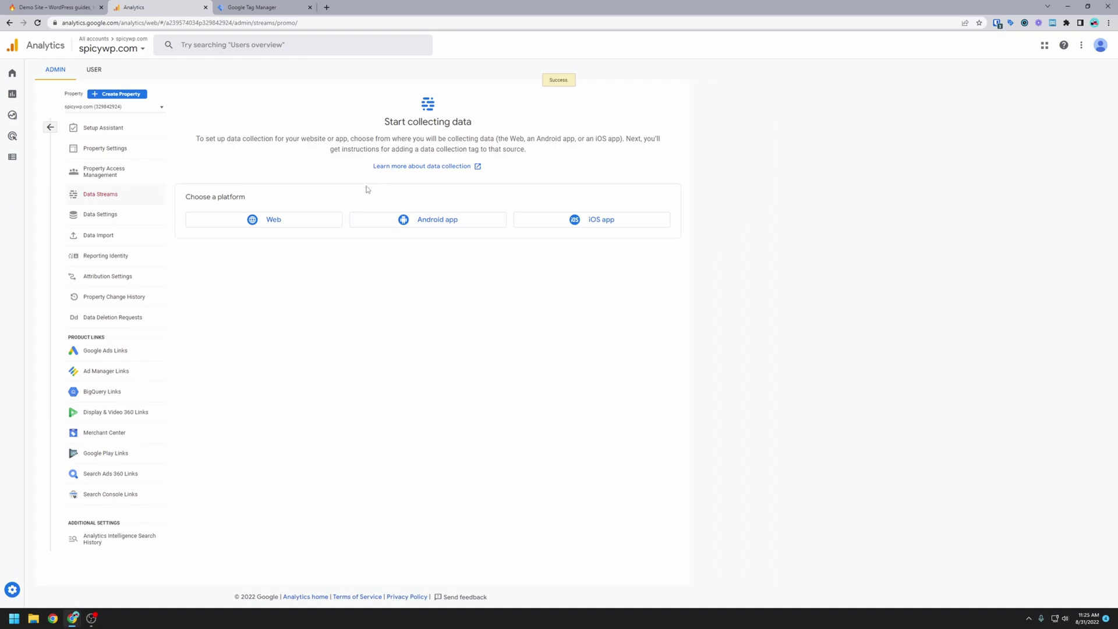
# Create a Web data stream for spicywp.com with the stream name spicywp.com.
pyautogui.click(279, 223)
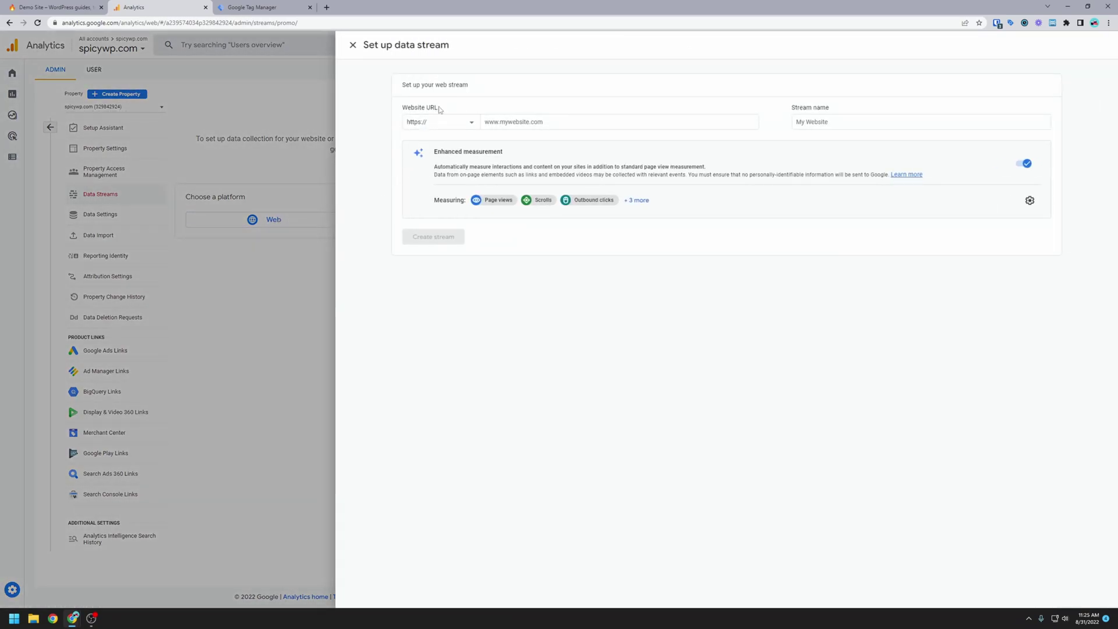
pyautogui.click(508, 122)
pyautogui.write('spicywp.com')
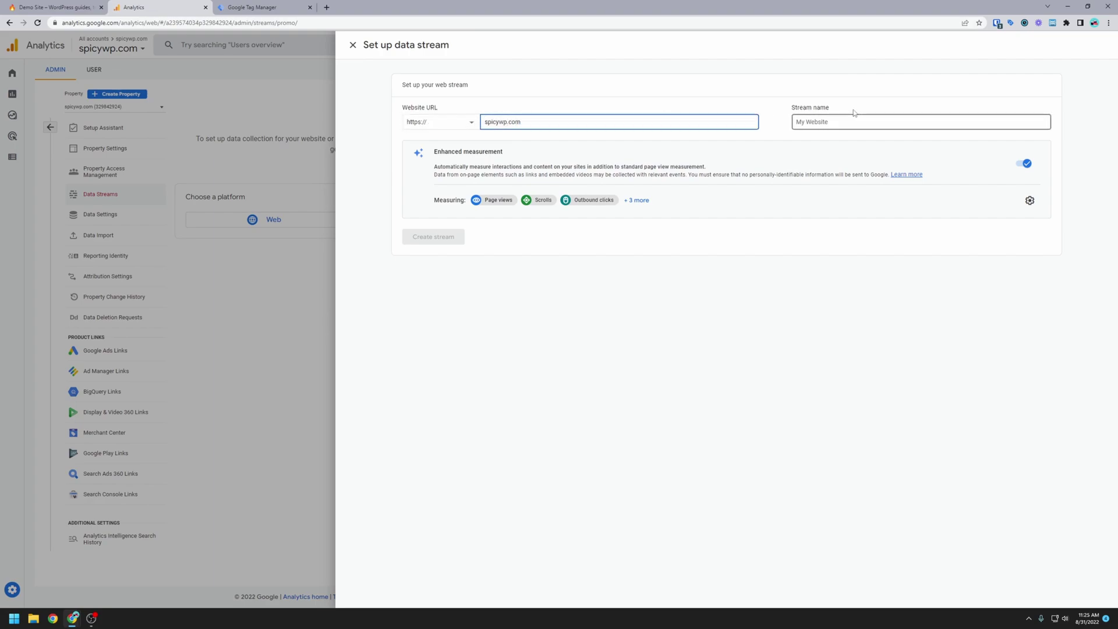
pyautogui.click(837, 122)
pyautogui.write('spicywp.com')
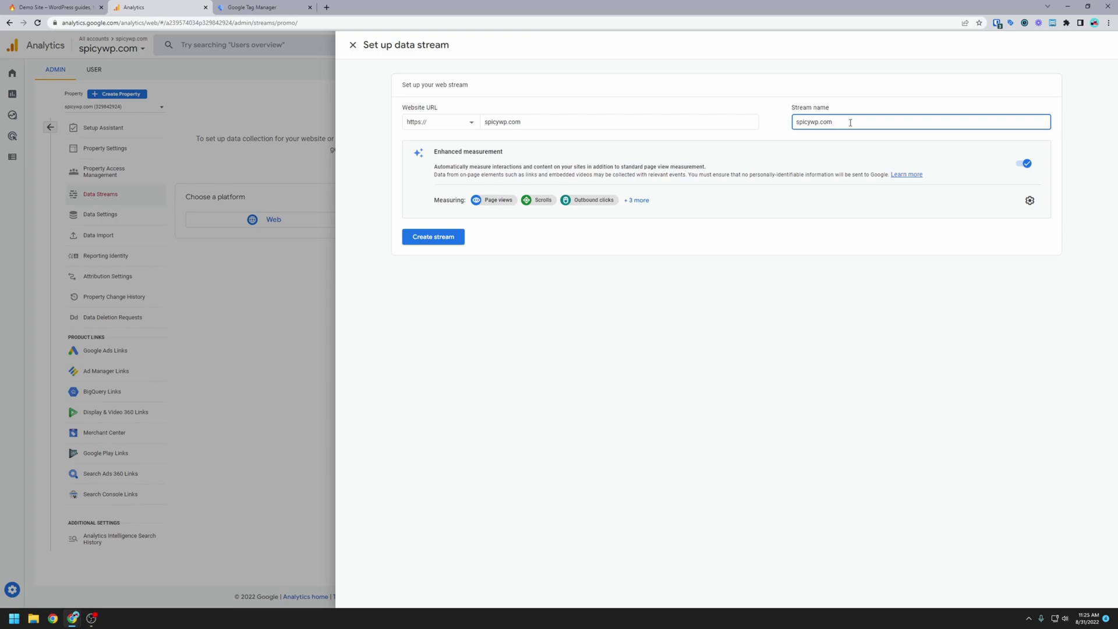
pyautogui.click(420, 239)
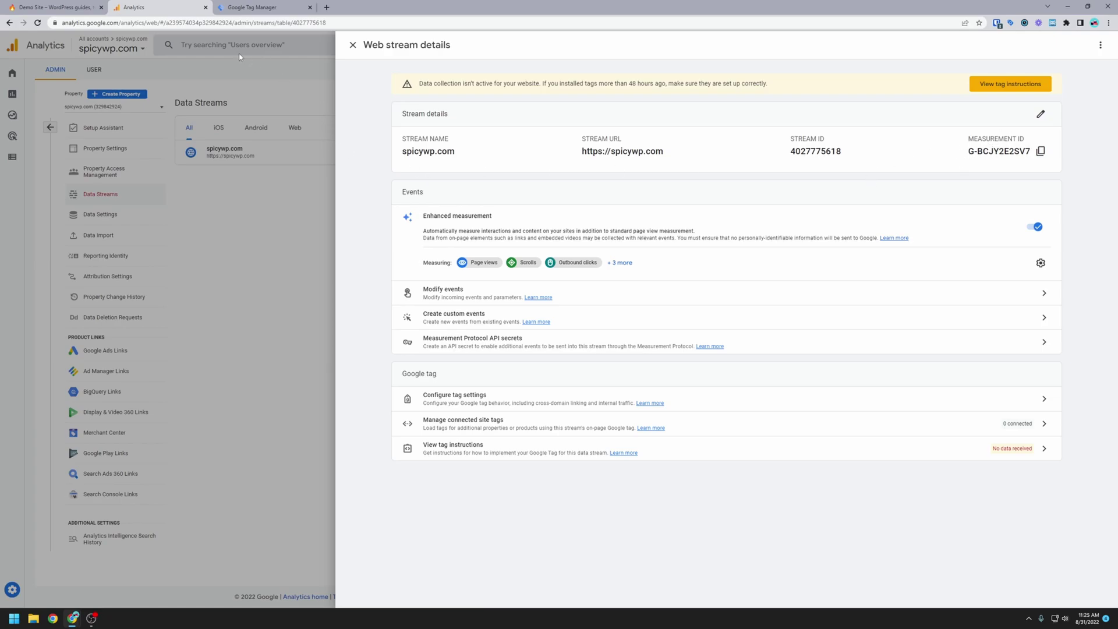
# Create Tag Manager account spicywp.com with Web container spicywp.com, accept the terms, and dismiss the install dialog.
pyautogui.click(236, 9)
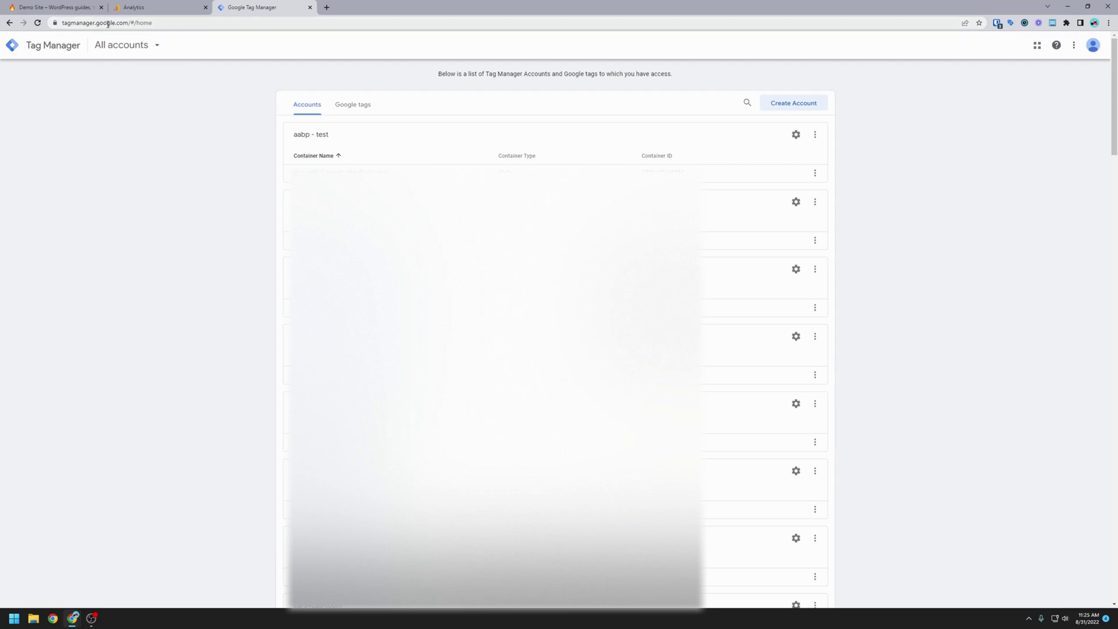
pyautogui.click(806, 107)
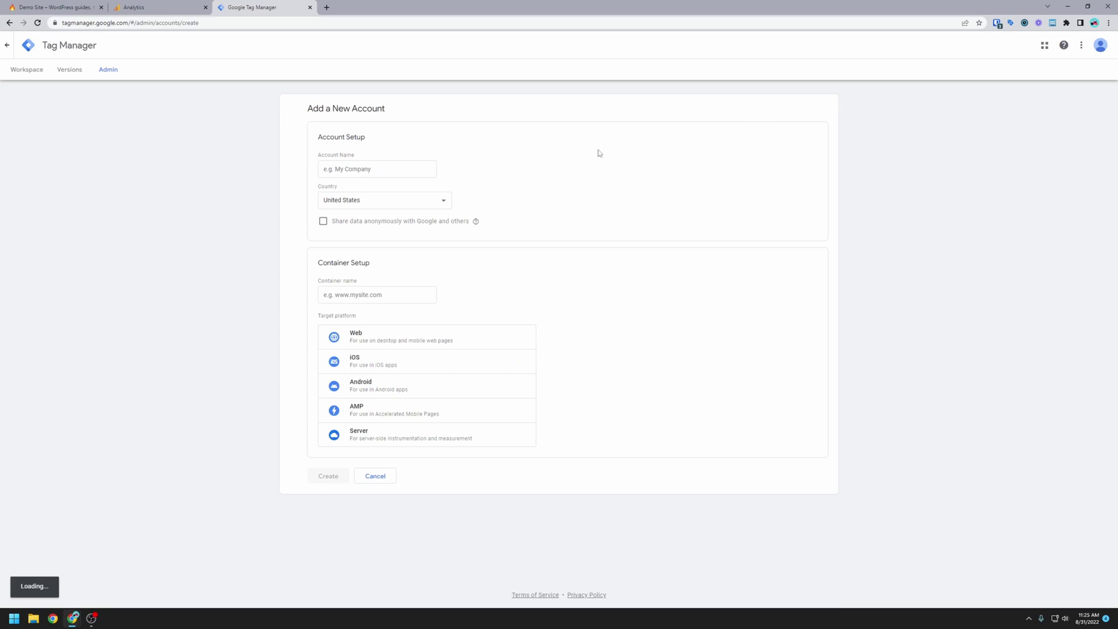
pyautogui.click(379, 167)
pyautogui.write('spicywp.com')
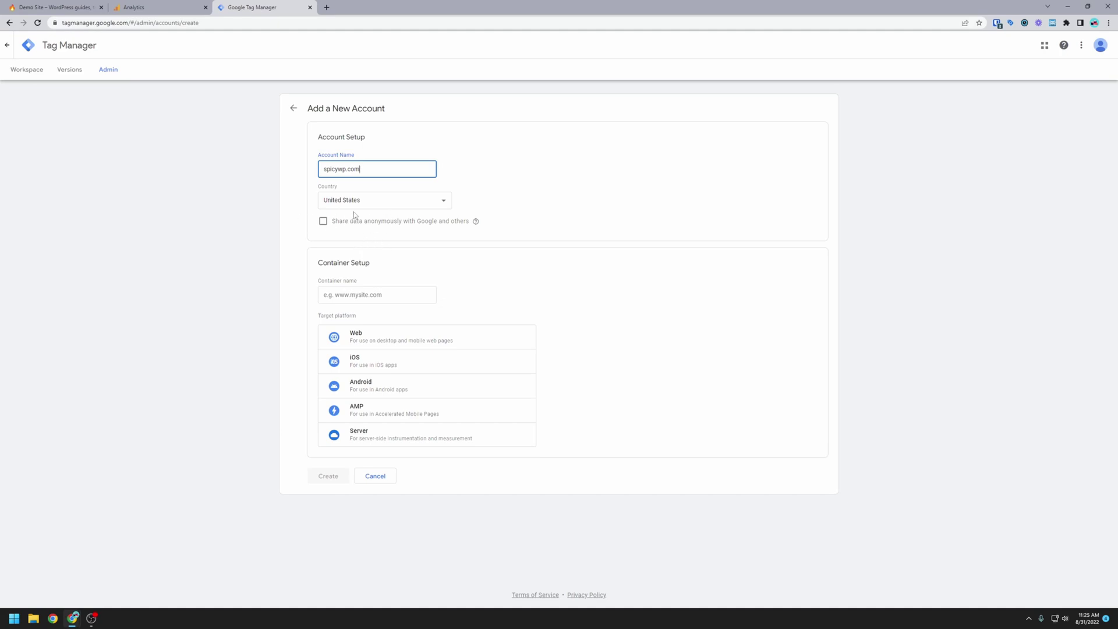
pyautogui.click(352, 295)
pyautogui.write('spicywp.com')
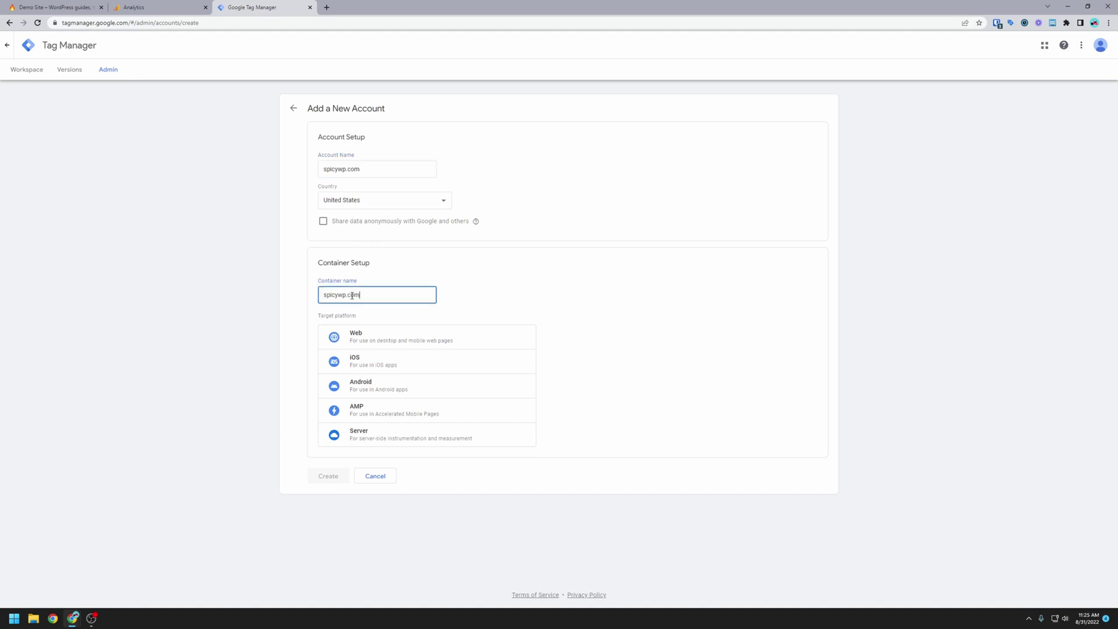
pyautogui.click(368, 341)
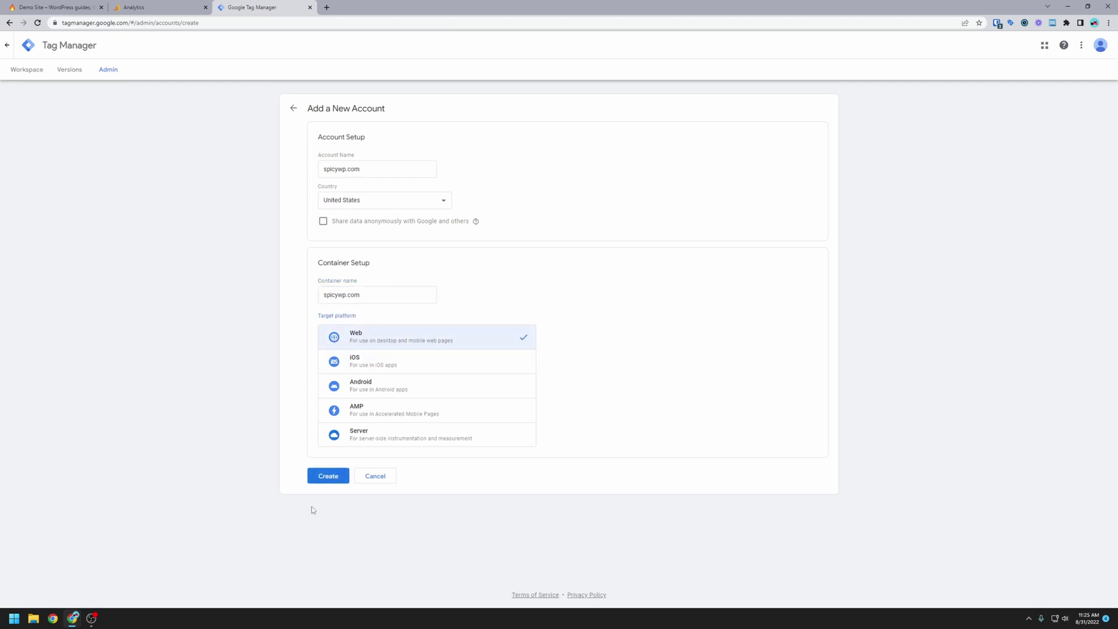
pyautogui.click(328, 476)
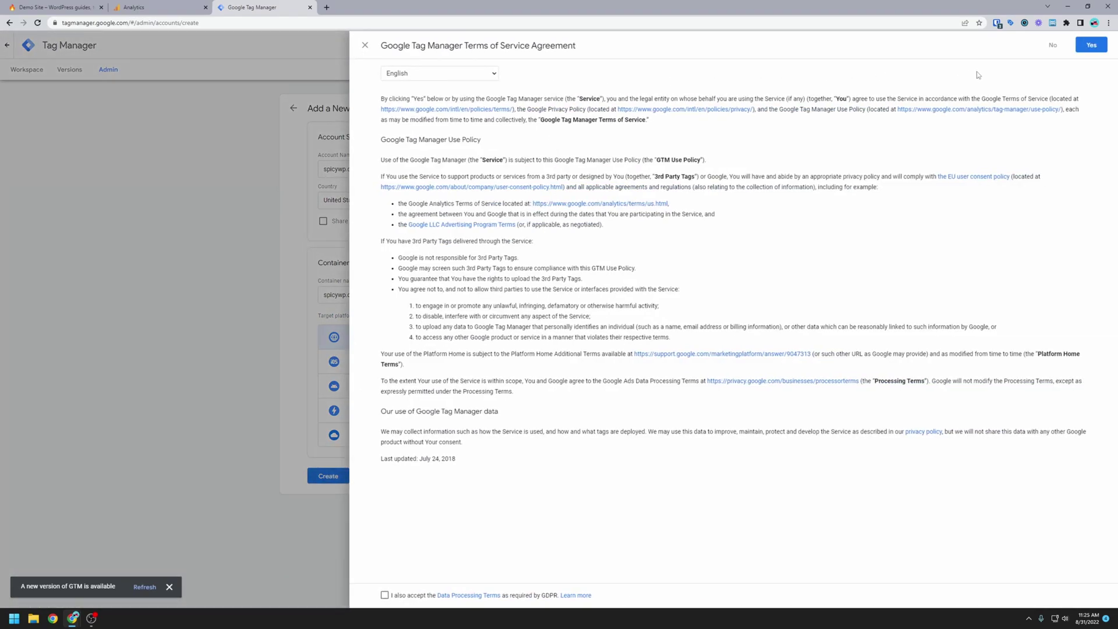
pyautogui.click(1089, 44)
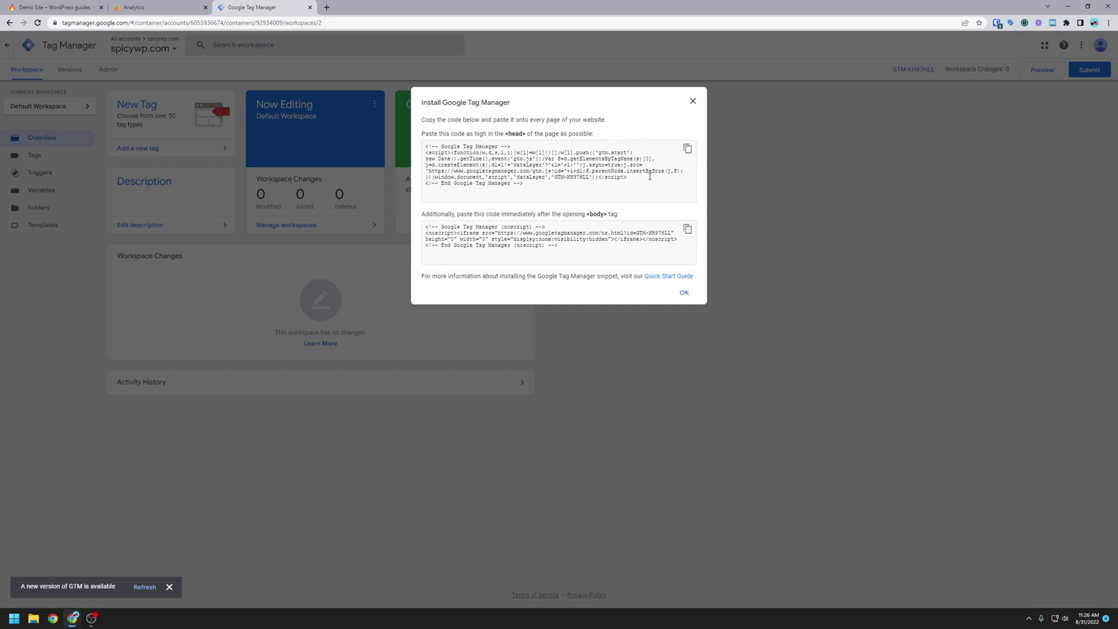
pyautogui.click(693, 103)
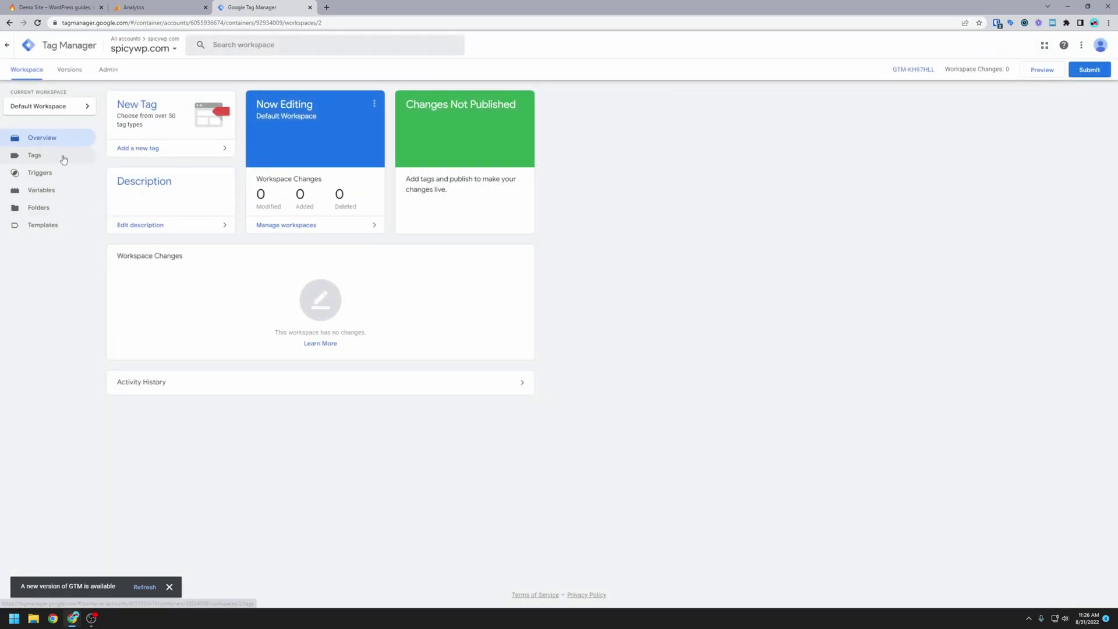
# Start a new tag named GA4 - Config of type Google Analytics: GA4 Configuration.
pyautogui.click(41, 161)
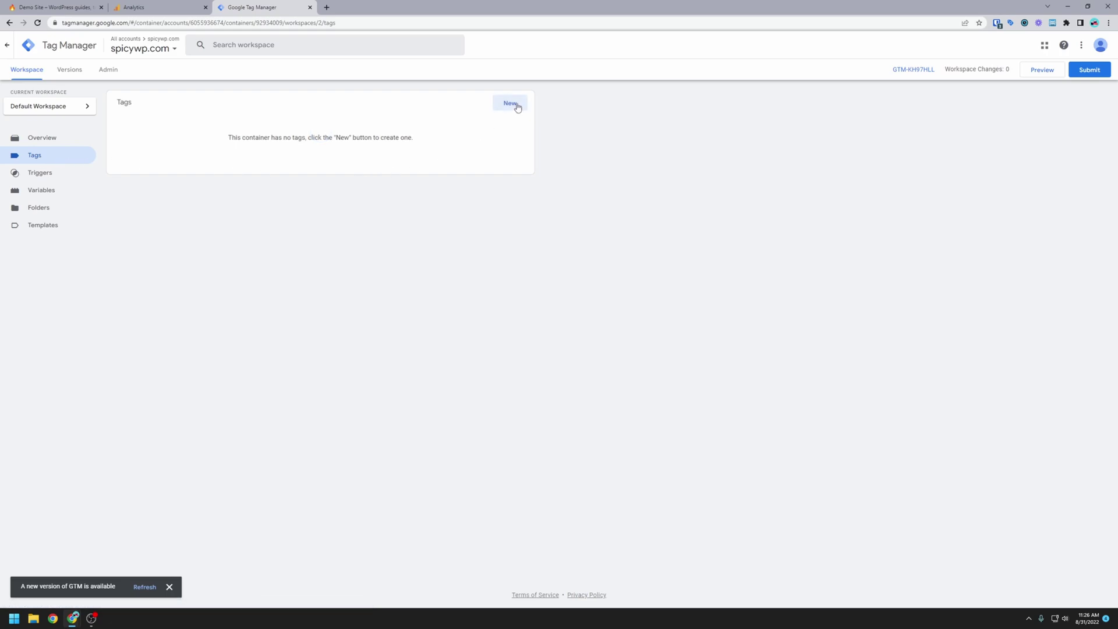
pyautogui.click(516, 107)
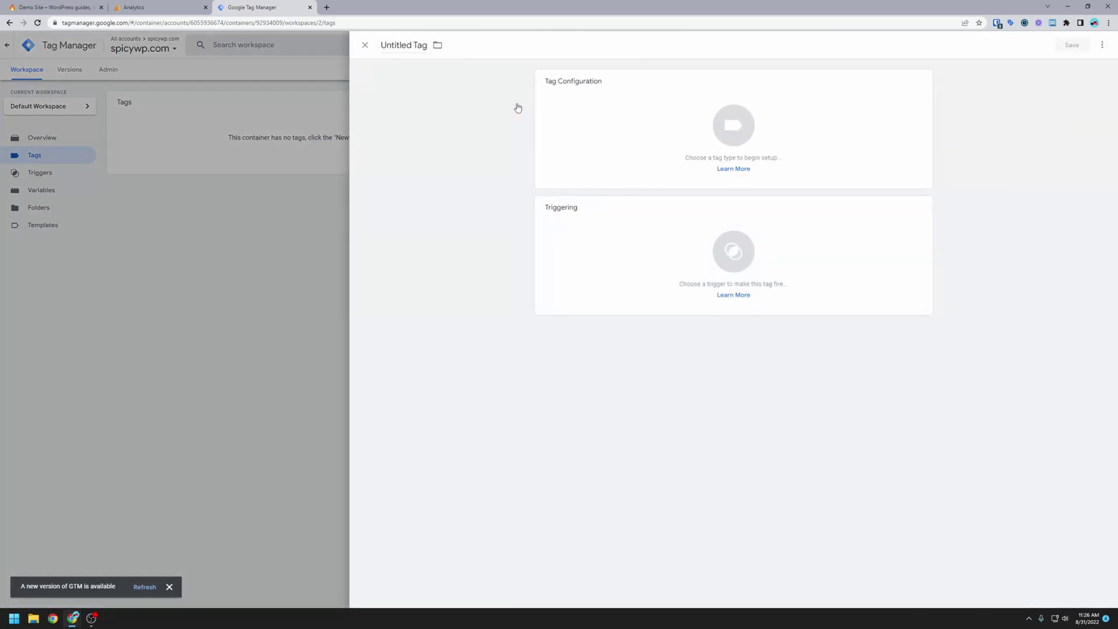
pyautogui.click(402, 44)
pyautogui.write('GA4 - Config')
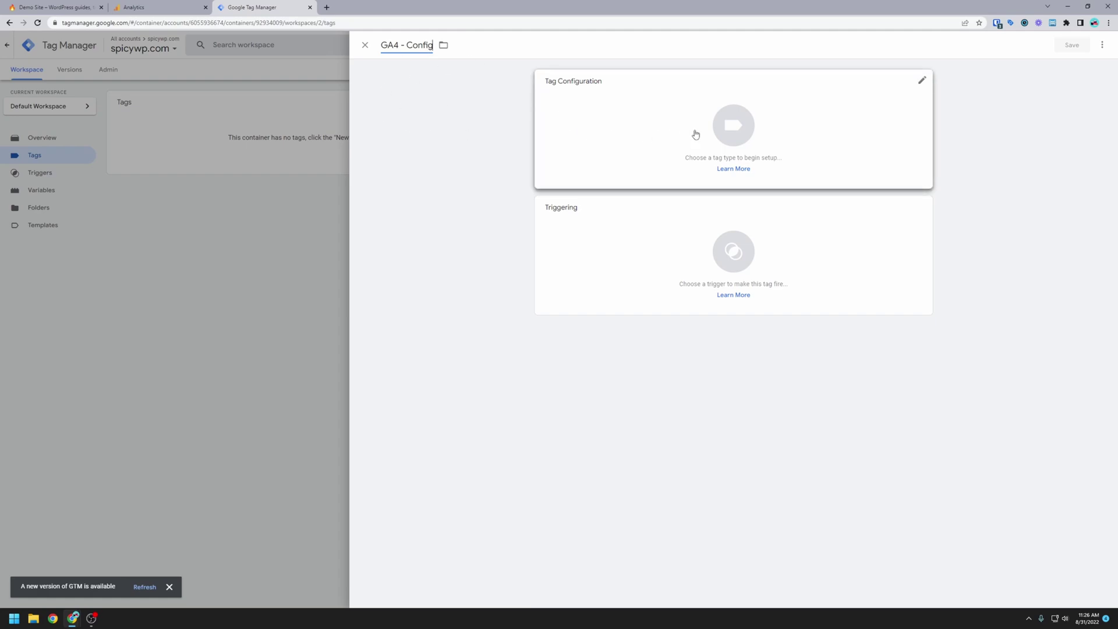
pyautogui.click(673, 128)
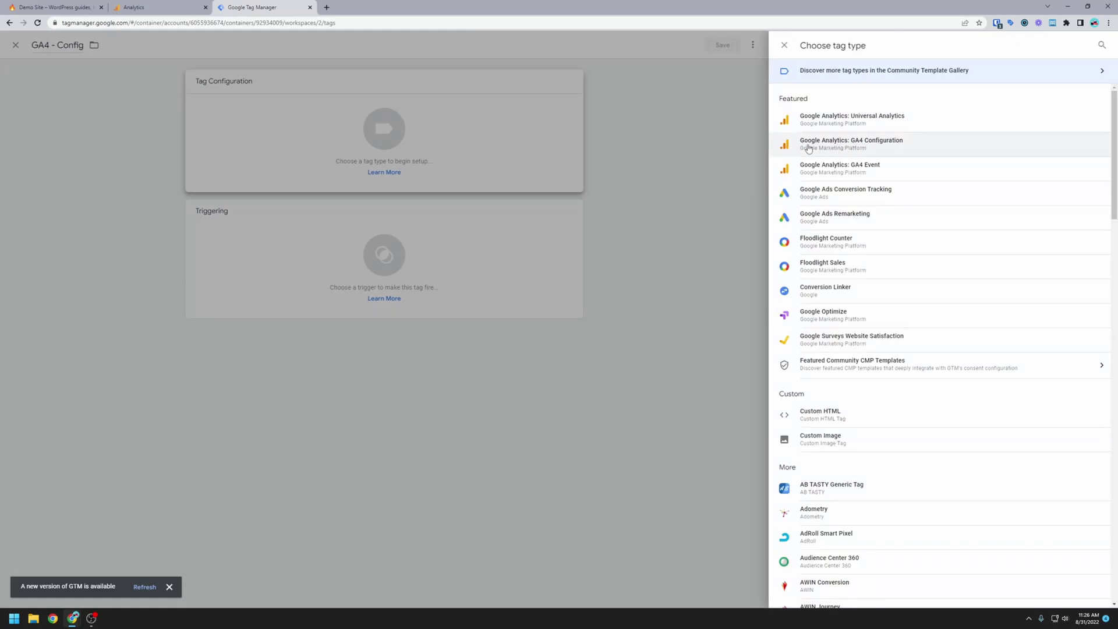
pyautogui.click(868, 143)
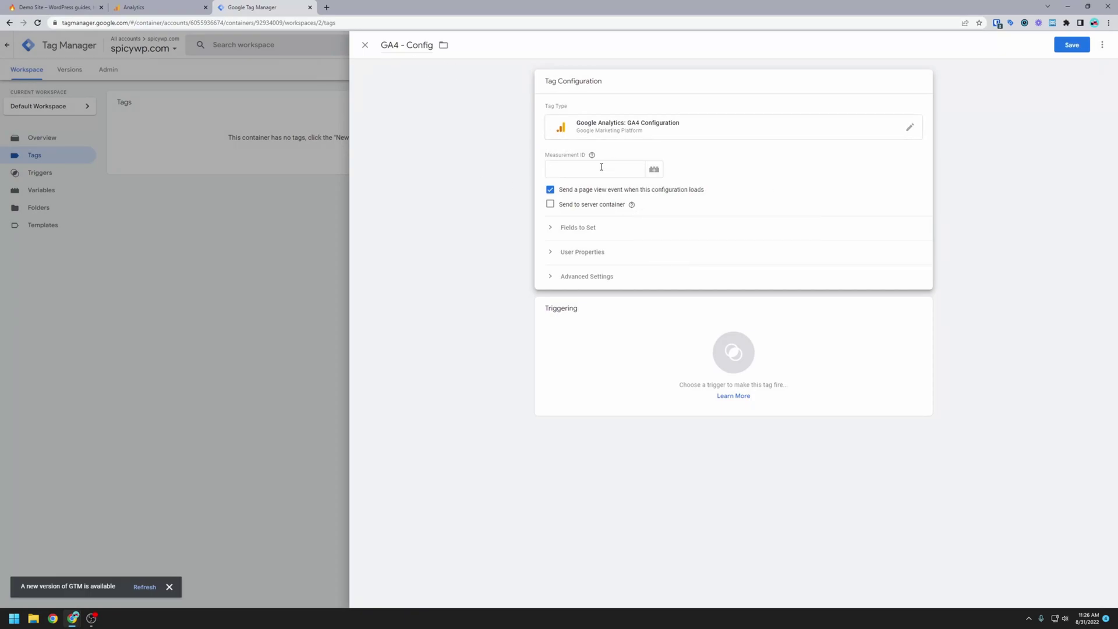
# Paste the web stream's Measurement ID from Analytics, add the All Pages trigger, and save the tag.
pyautogui.click(147, 8)
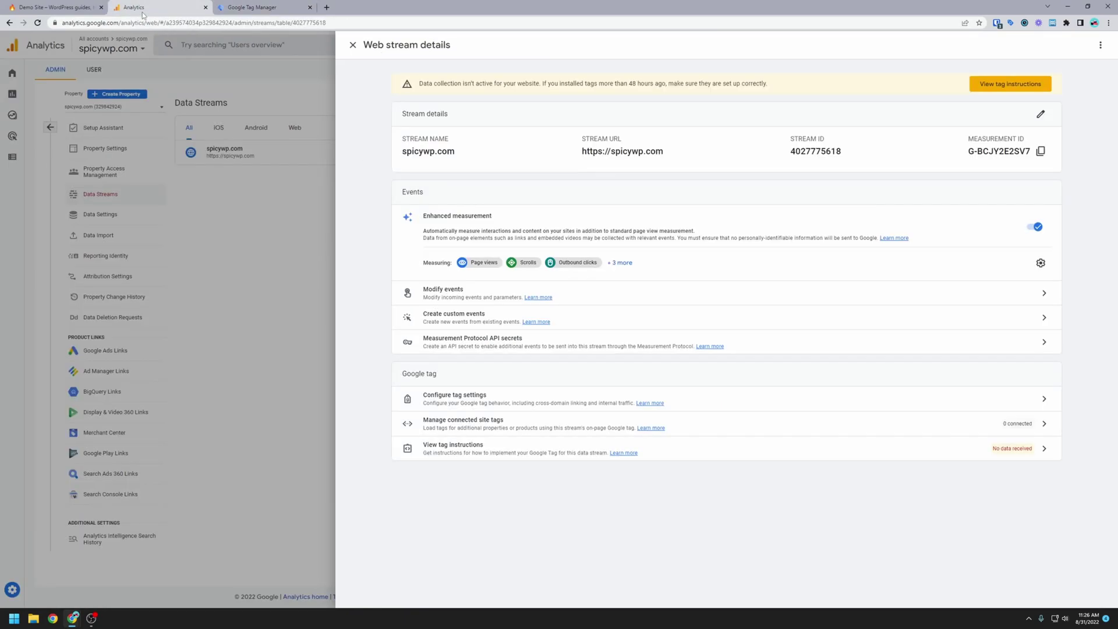
pyautogui.click(1040, 151)
pyautogui.click(252, 7)
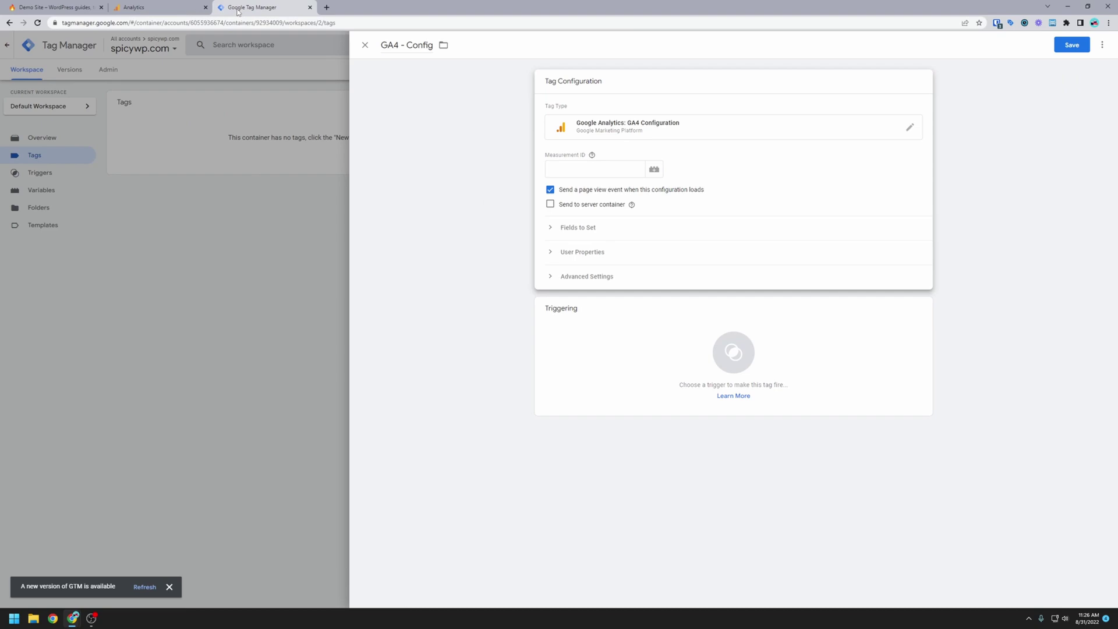
pyautogui.click(608, 174)
pyautogui.hotkey('ctrl', 'v')
pyautogui.click(575, 339)
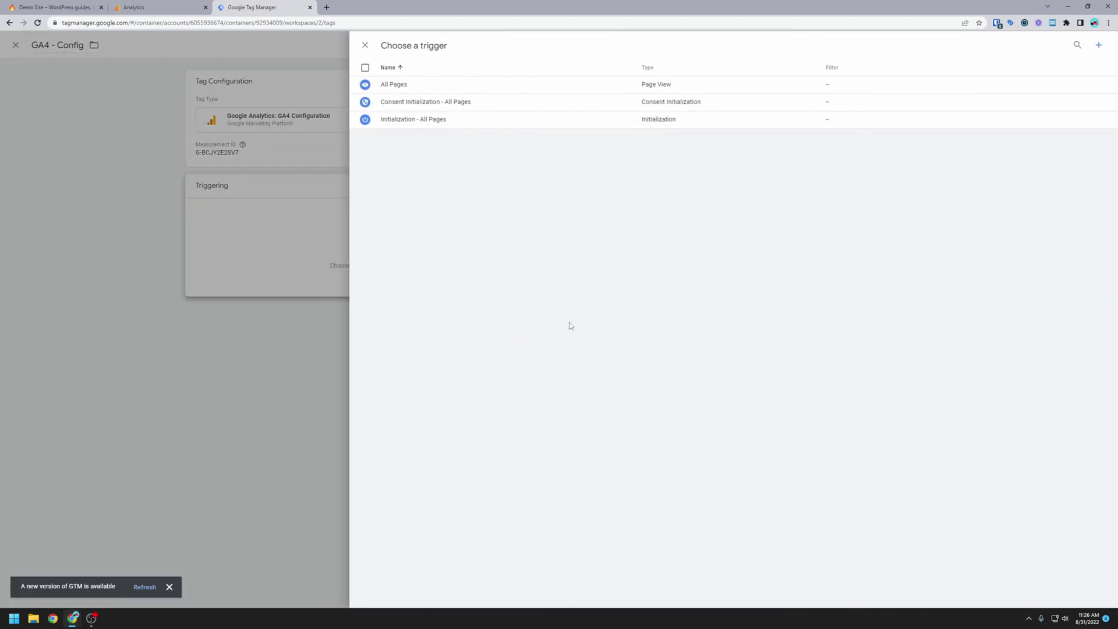
pyautogui.click(461, 88)
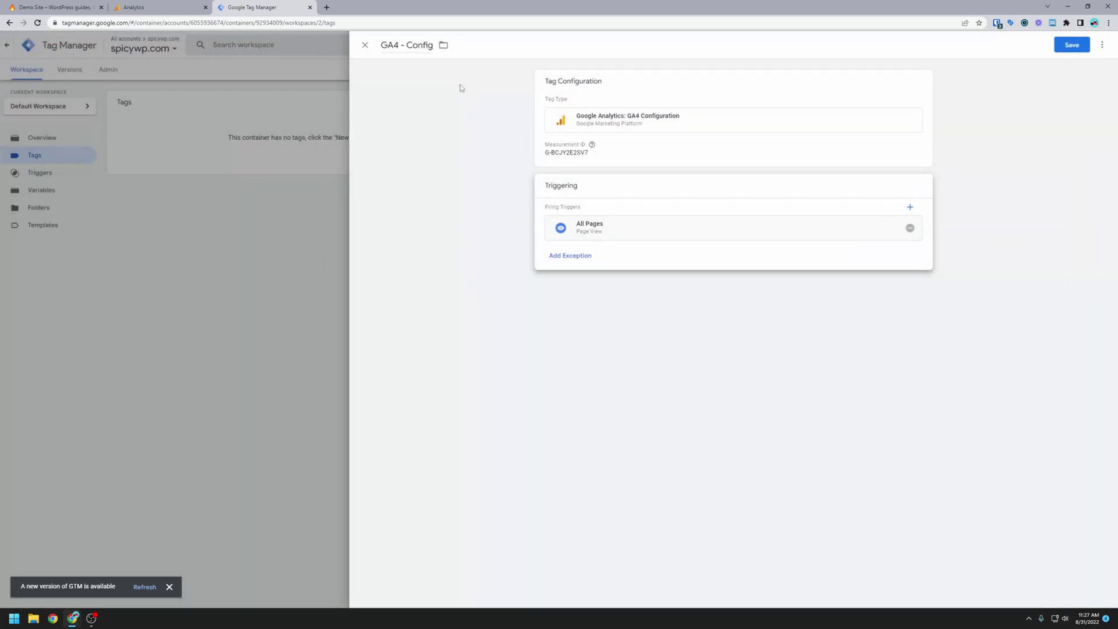
pyautogui.click(1064, 45)
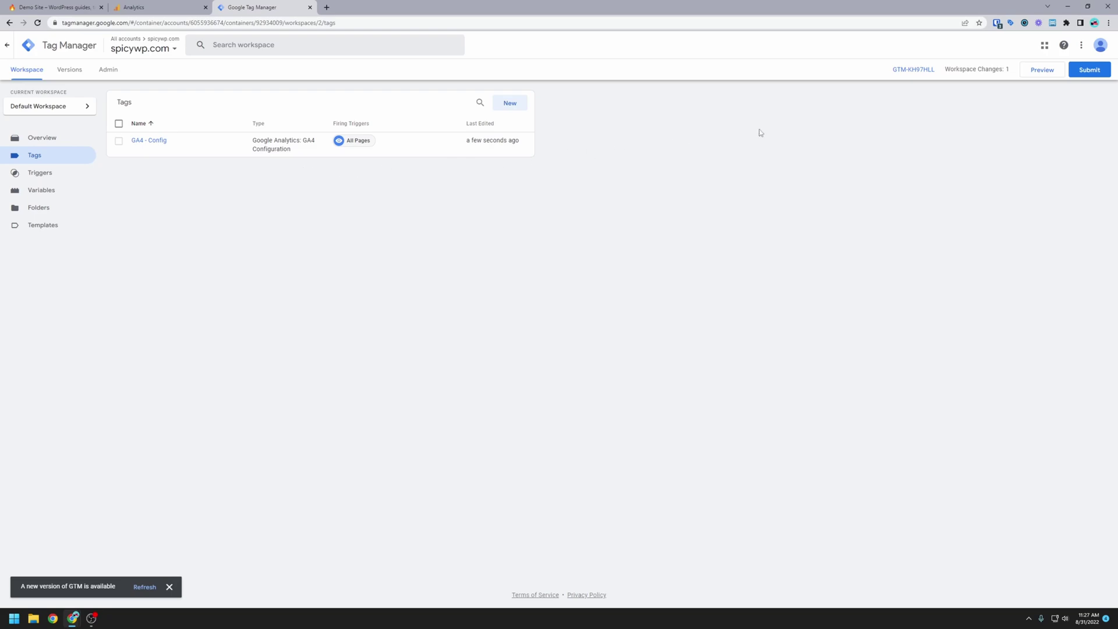
# Submit and publish the workspace as Version 2 without a version description.
pyautogui.click(1092, 72)
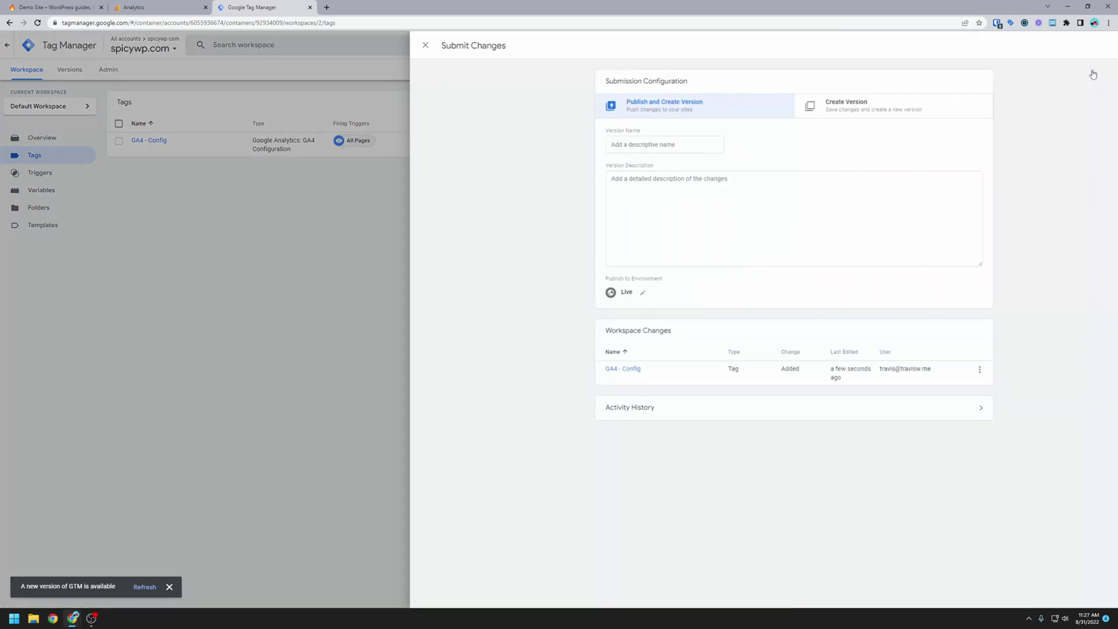
pyautogui.click(1086, 47)
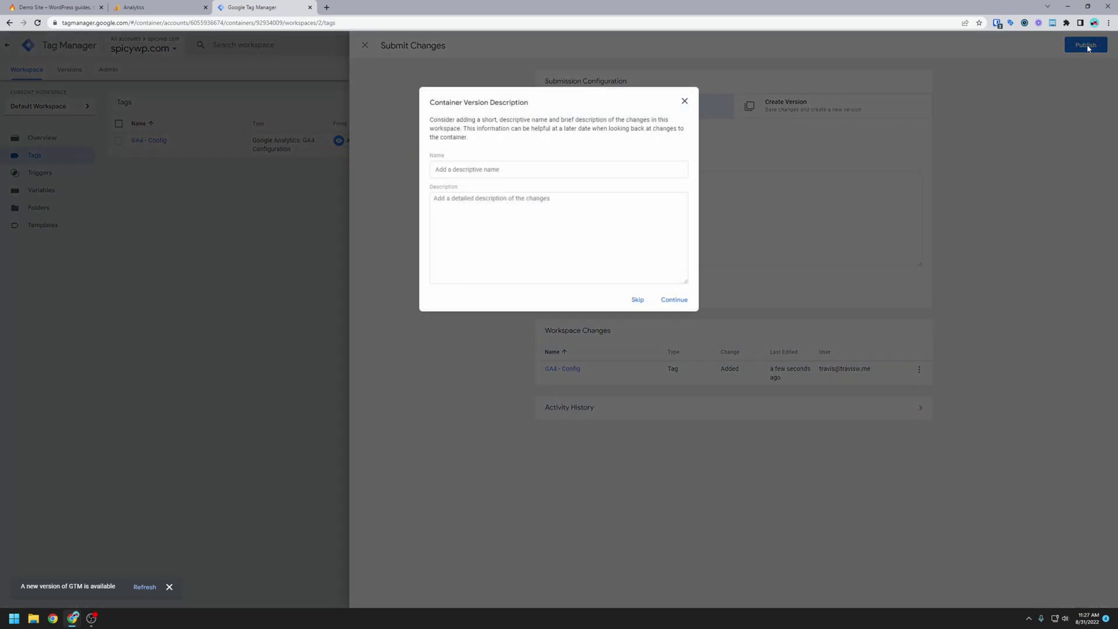
pyautogui.click(682, 301)
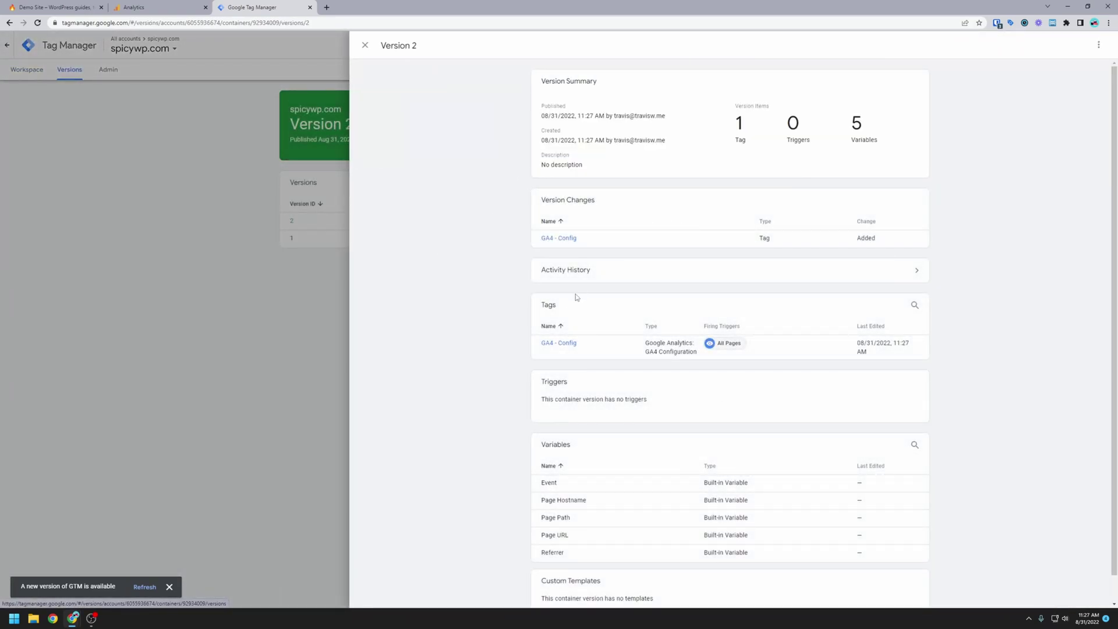
# Close the Version 2 summary and display the Install Google Tag Manager head and body snippets.
pyautogui.click(365, 47)
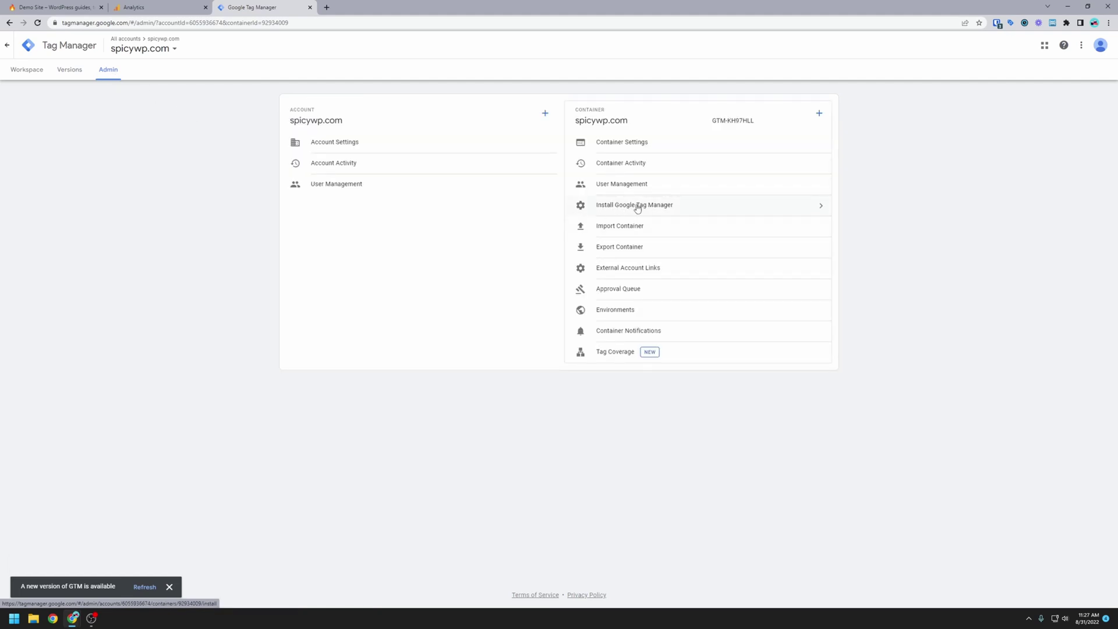
pyautogui.click(638, 208)
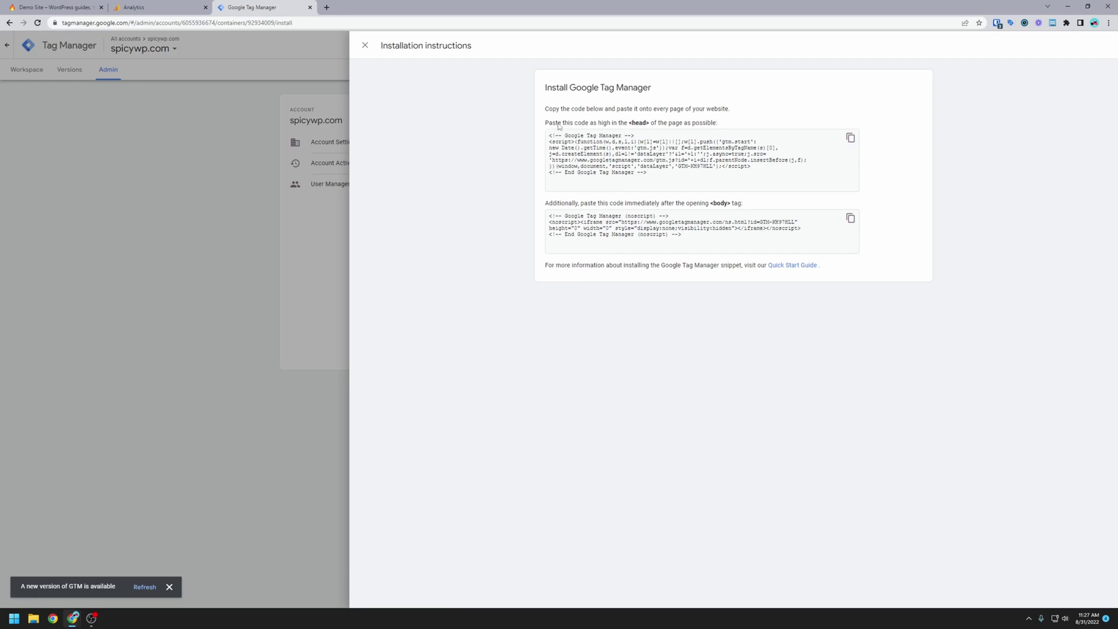
pyautogui.moveTo(547, 125); pyautogui.dragTo(722, 127)
pyautogui.click(645, 179)
pyautogui.moveTo(547, 205); pyautogui.dragTo(746, 210)
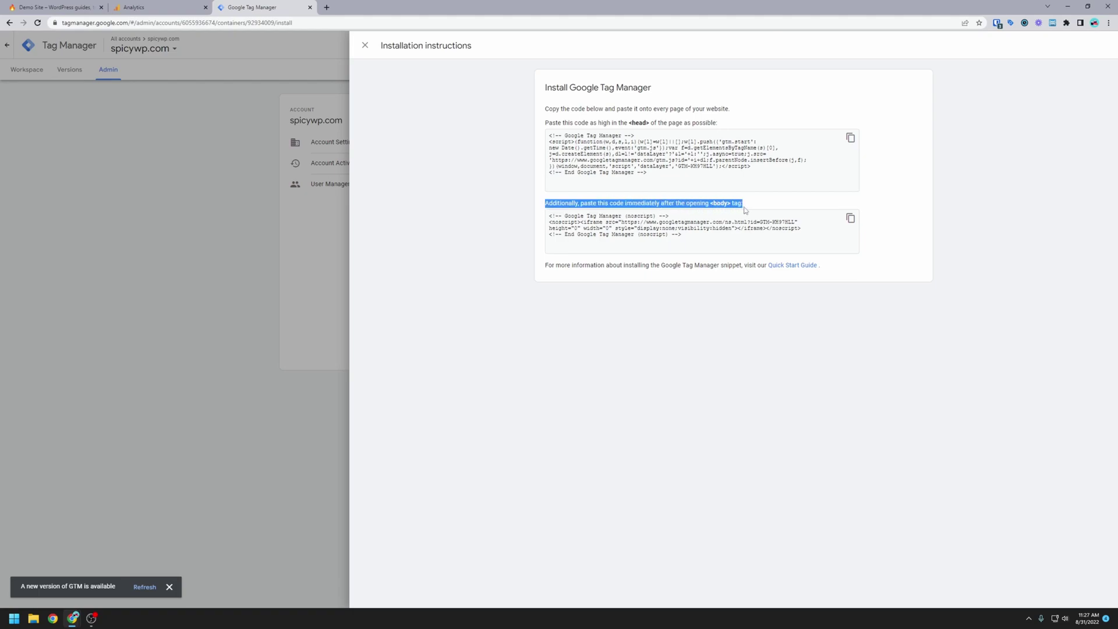
pyautogui.click(746, 208)
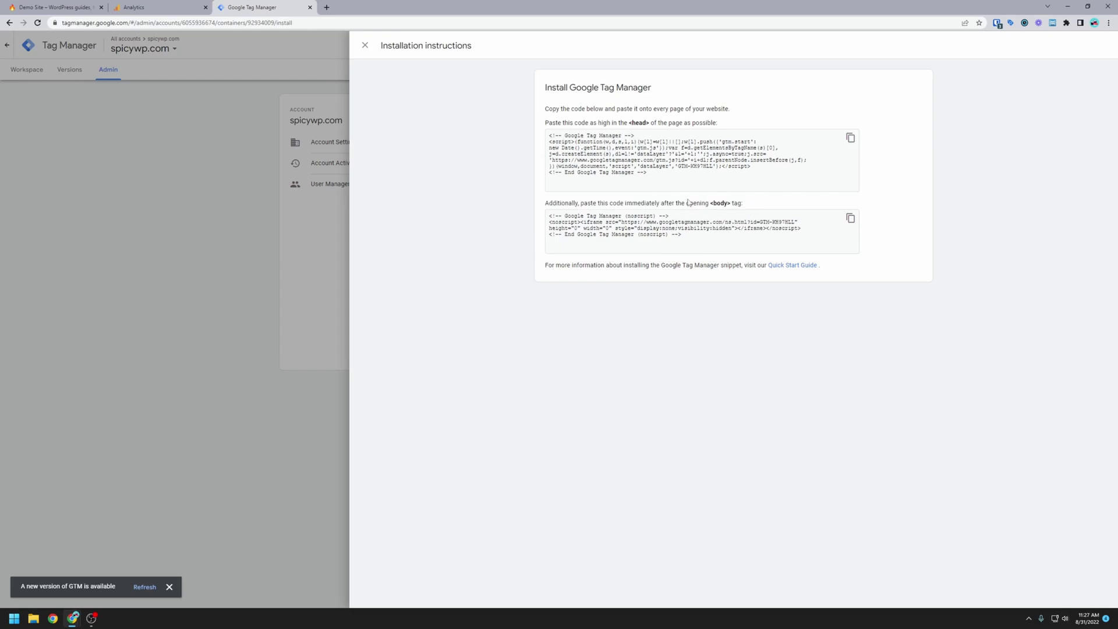
# On the WordPress demo site, open Plugins and point out the active GP Premium plugin.
pyautogui.click(42, 10)
pyautogui.moveTo(35, 41)
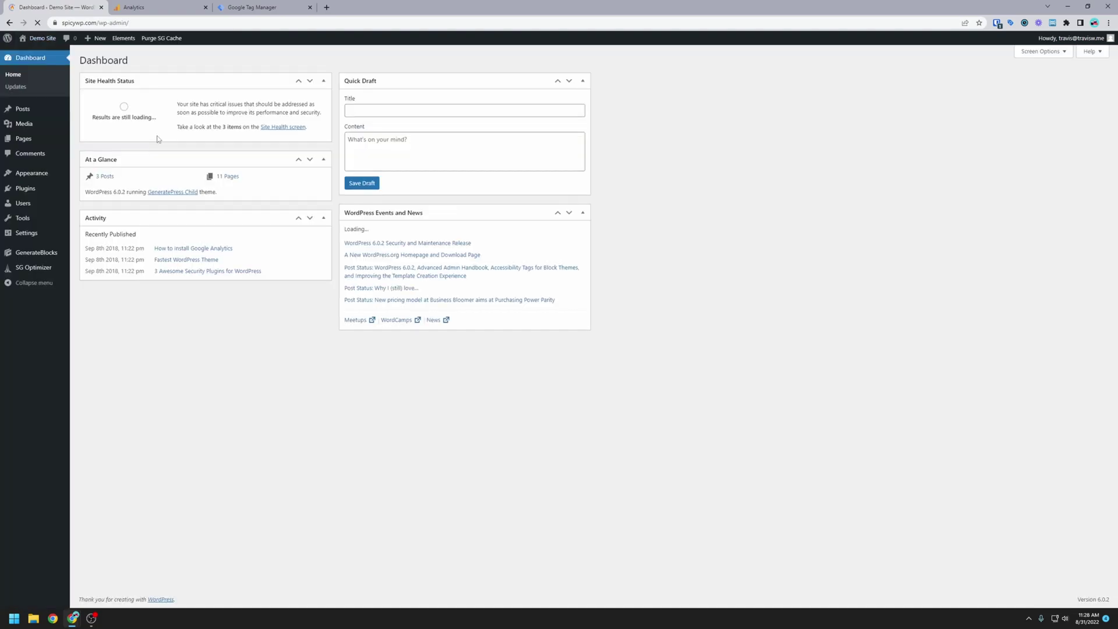
pyautogui.moveTo(43, 178)
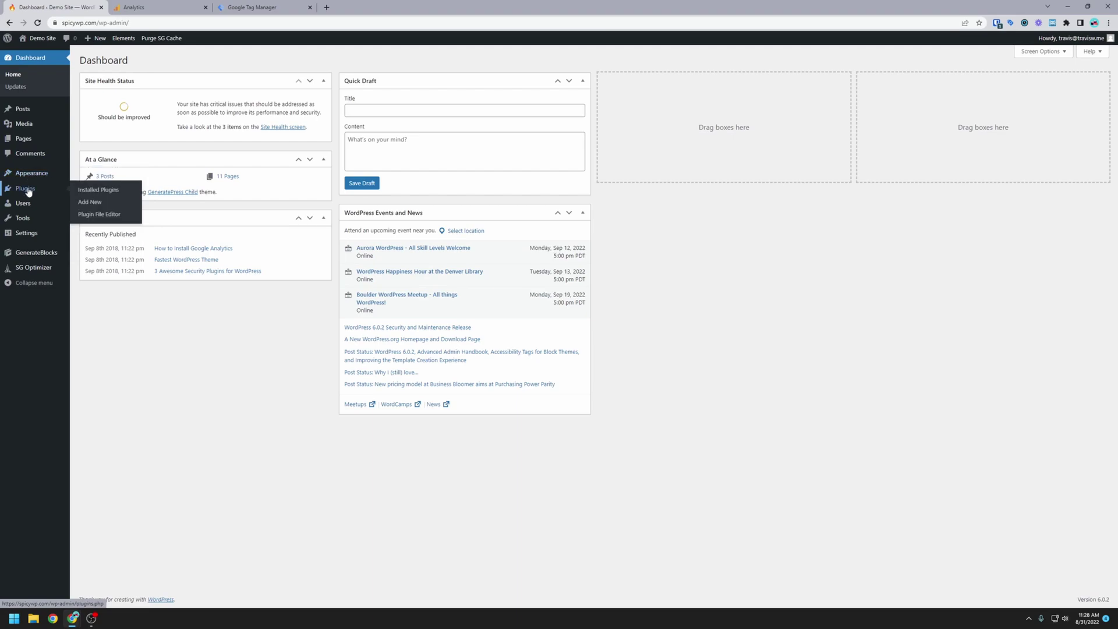
pyautogui.click(22, 192)
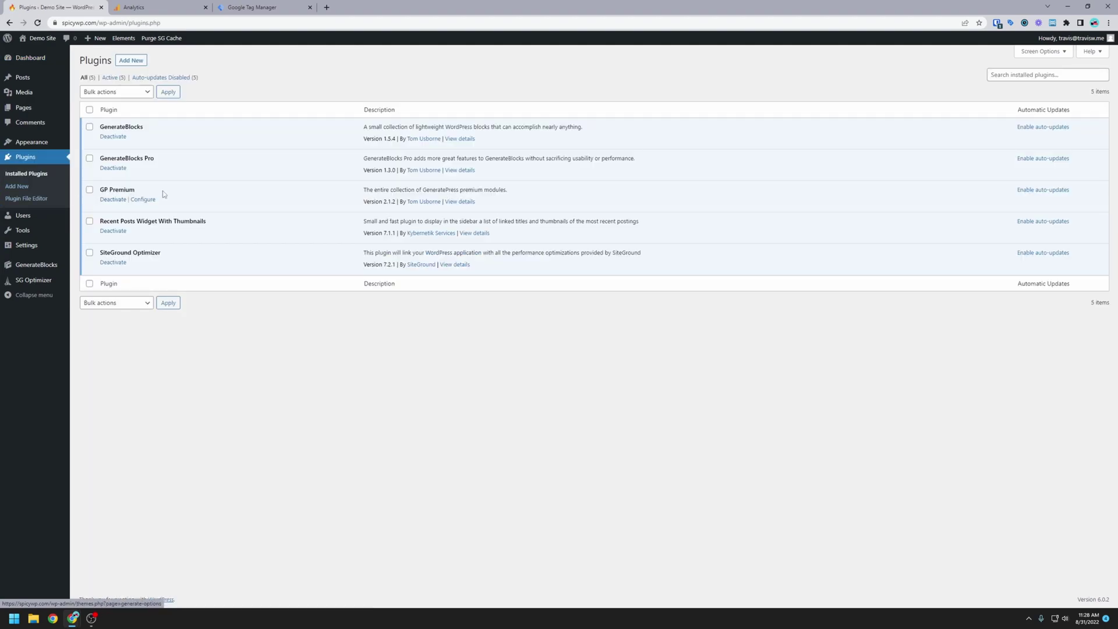
pyautogui.moveTo(103, 189); pyautogui.dragTo(140, 191)
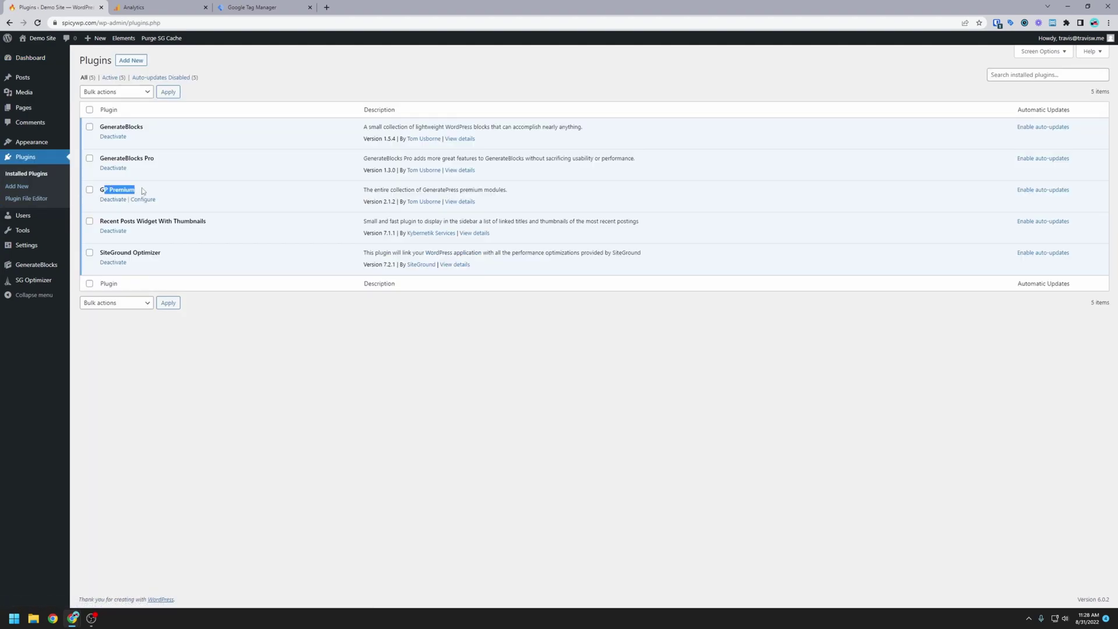
pyautogui.click(125, 192)
# Open Appearance > Elements to see the empty GeneratePress Elements list.
pyautogui.moveTo(39, 145)
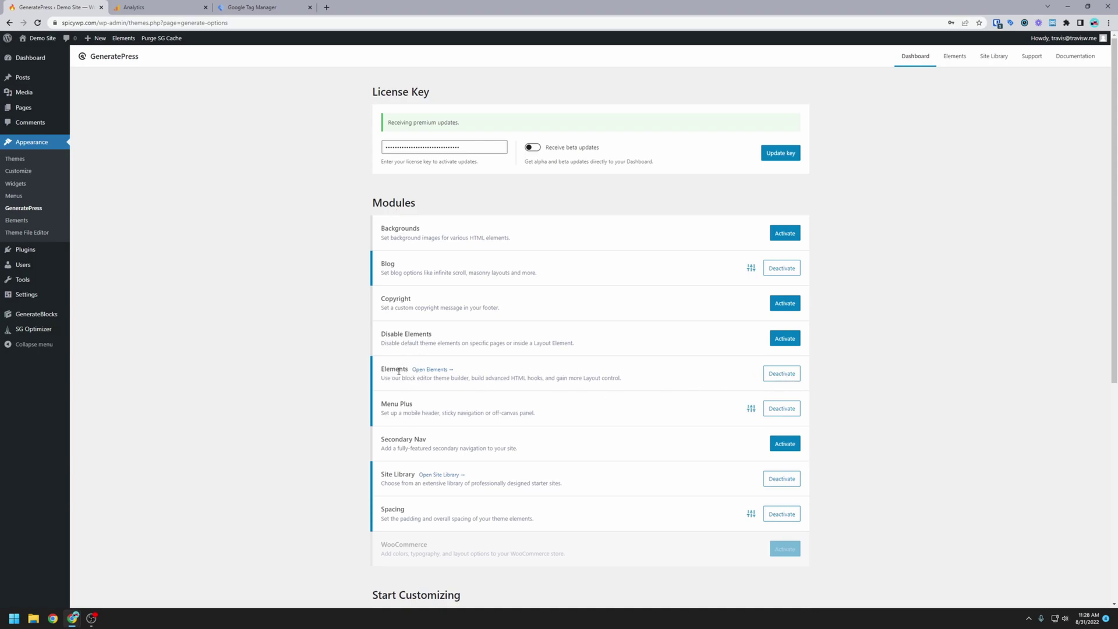
pyautogui.click(17, 224)
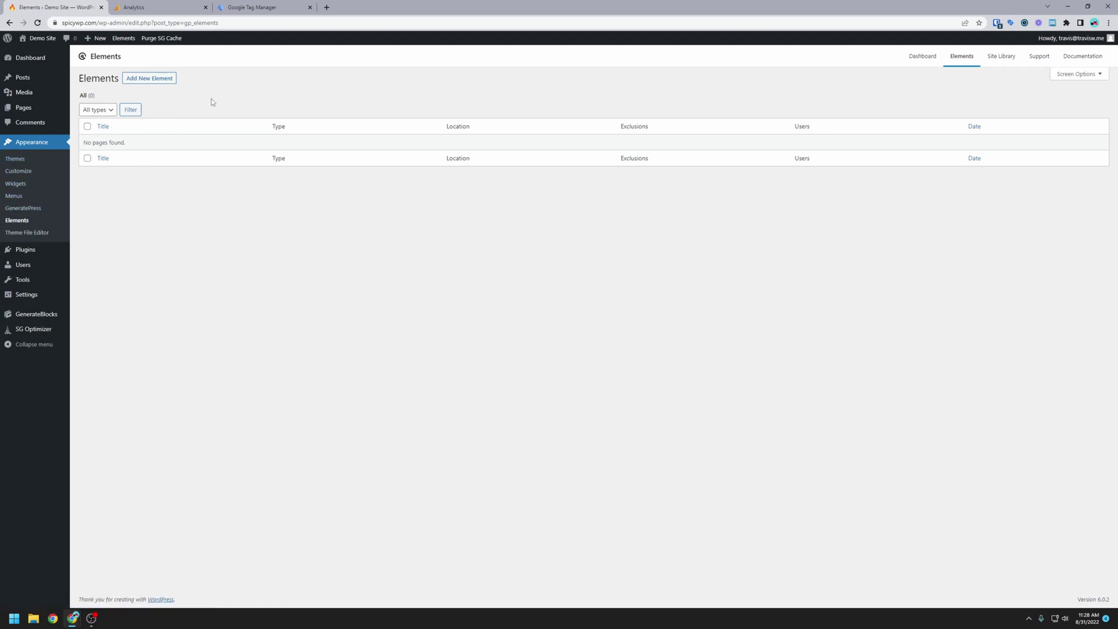
# Add a new GeneratePress element of type Hook.
pyautogui.click(149, 80)
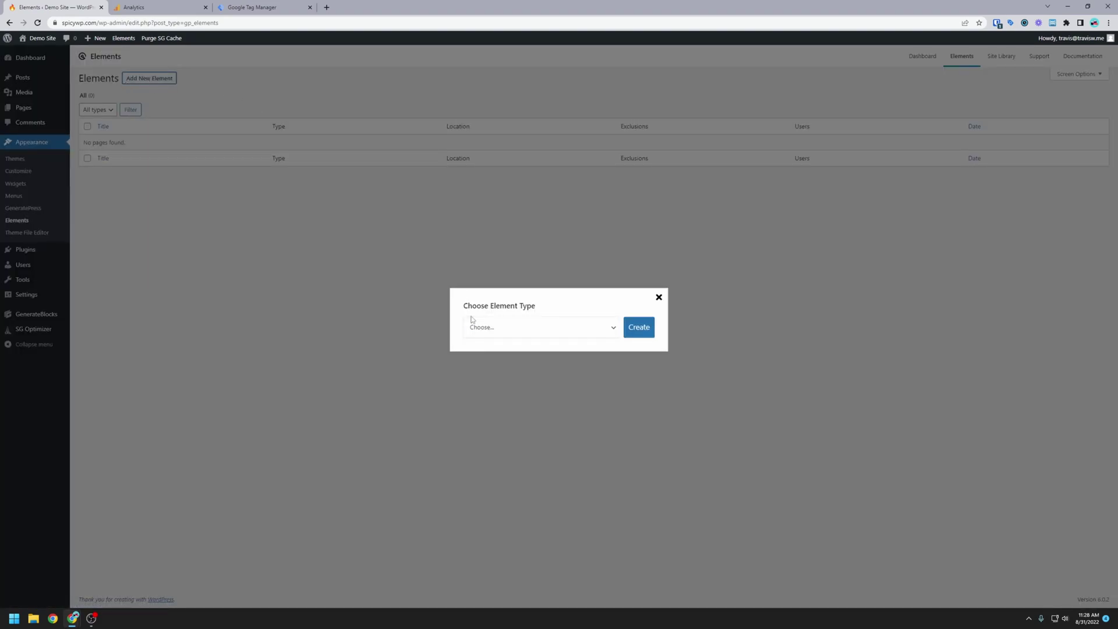
pyautogui.click(487, 327)
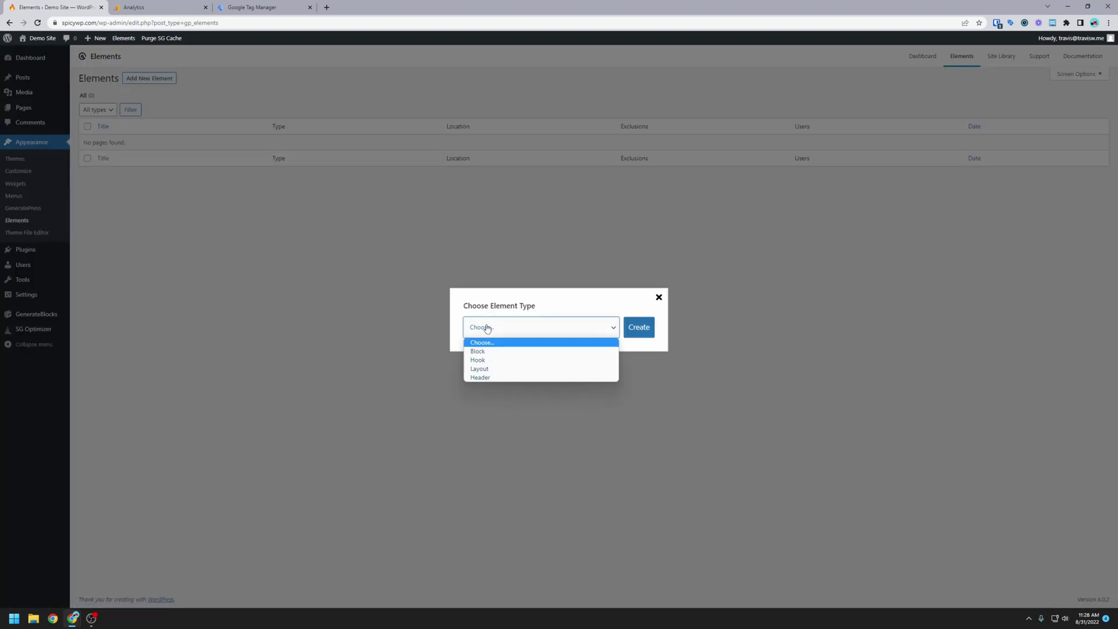
pyautogui.click(479, 360)
pyautogui.click(641, 328)
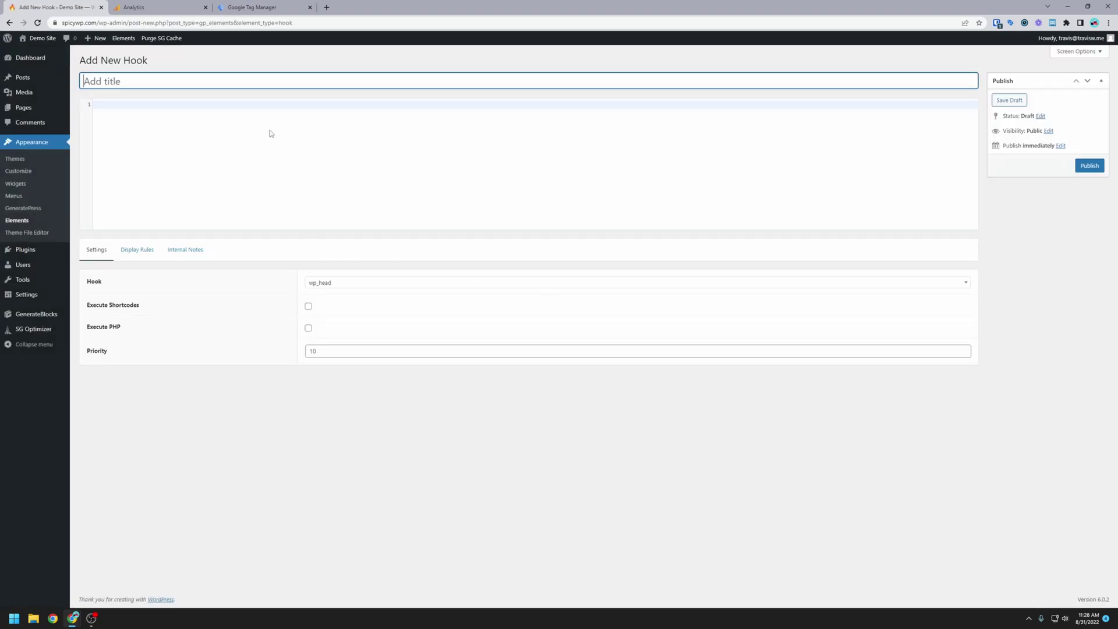
# Title the hook 'Google Tag Manger - Head' and paste the copied GTM head snippet into it.
pyautogui.click(255, 7)
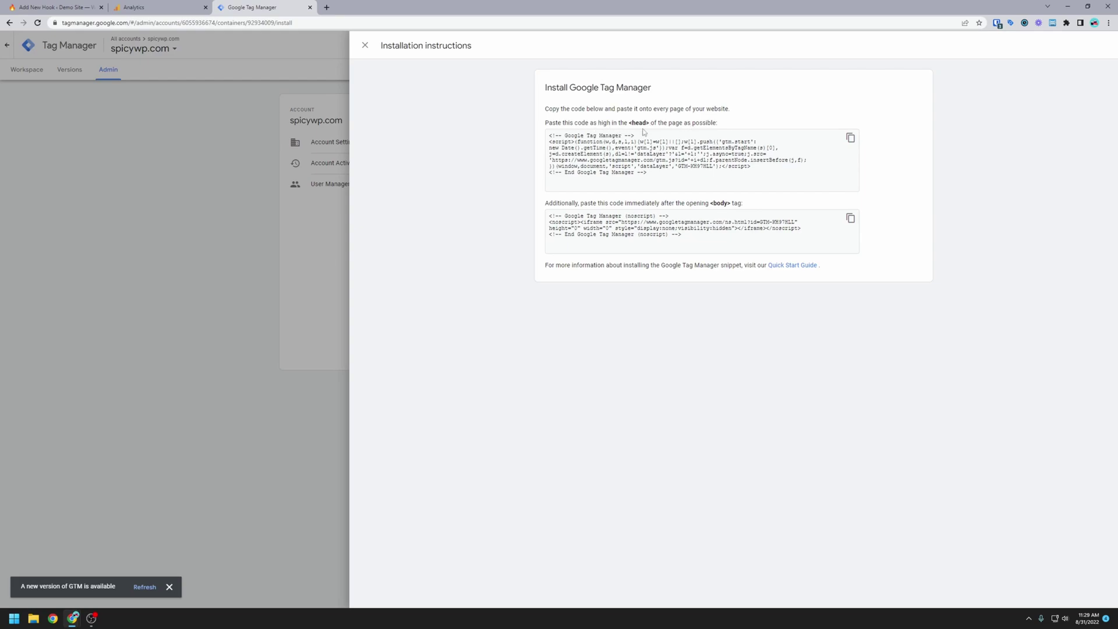
pyautogui.click(850, 138)
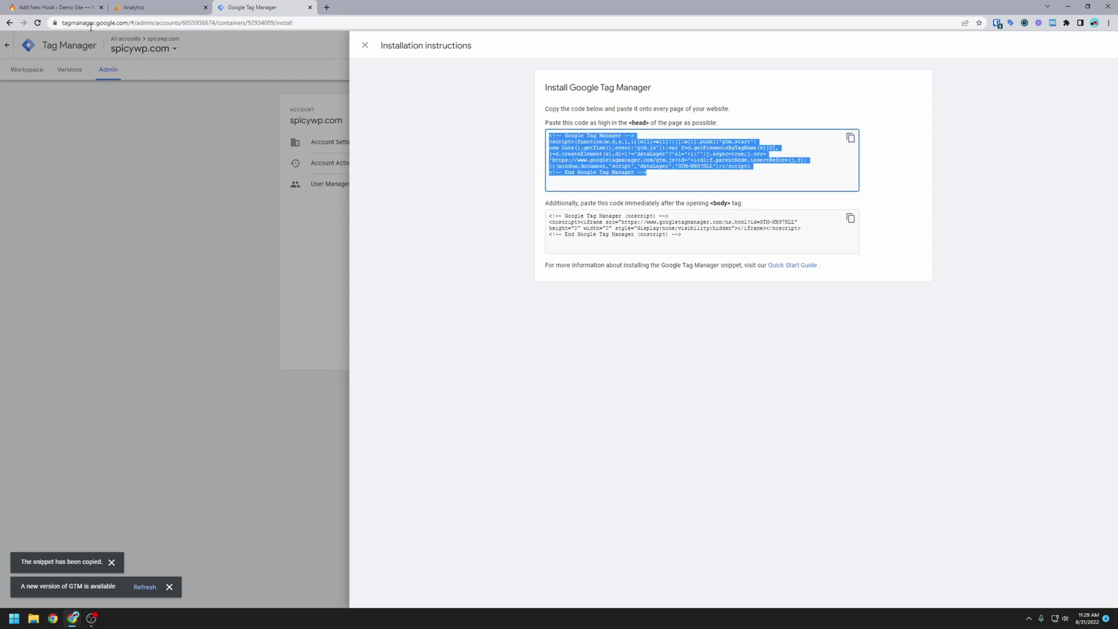
pyautogui.click(57, 7)
pyautogui.write('G')
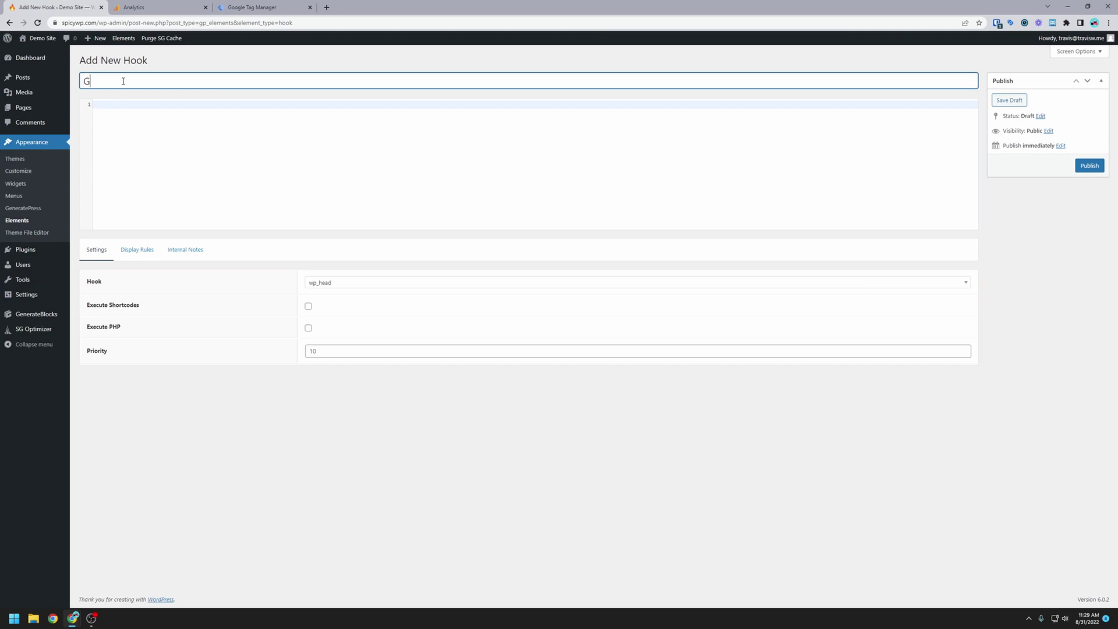
pyautogui.write('oogle Tag Manger - Head')
pyautogui.click(192, 183)
pyautogui.hotkey('ctrl', 'v')
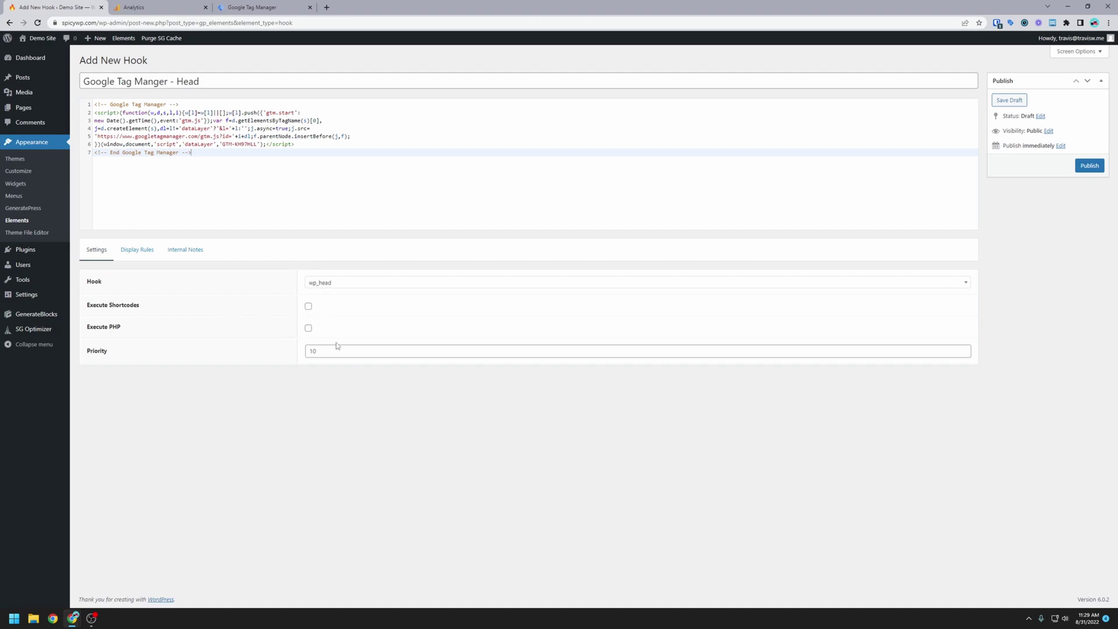
# Set the hook's display location to Entire Site and publish it.
pyautogui.click(132, 254)
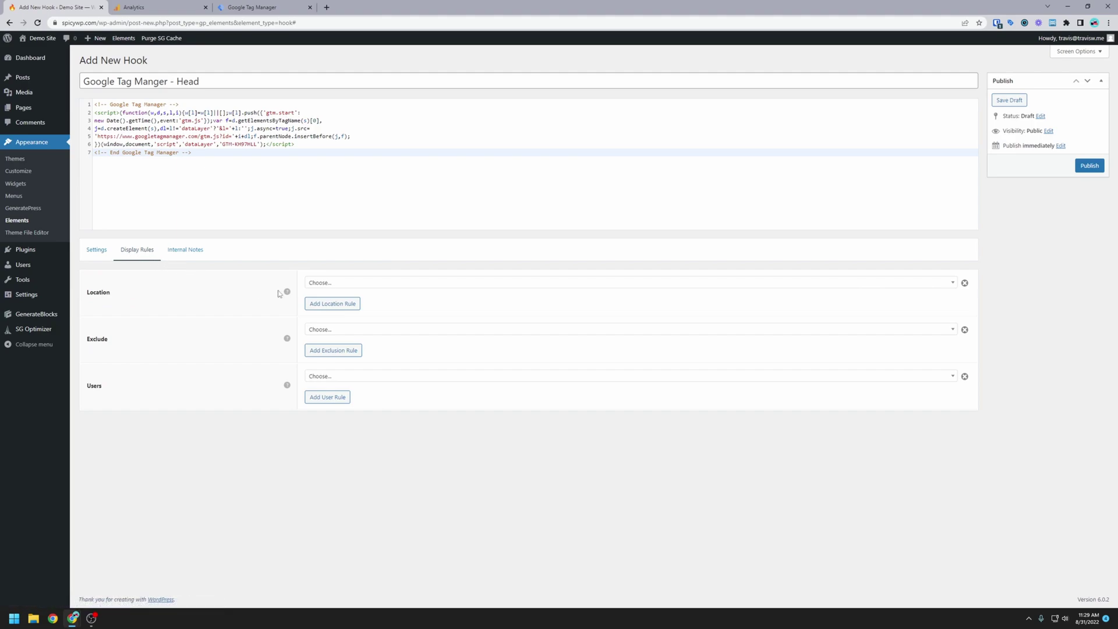
pyautogui.click(319, 284)
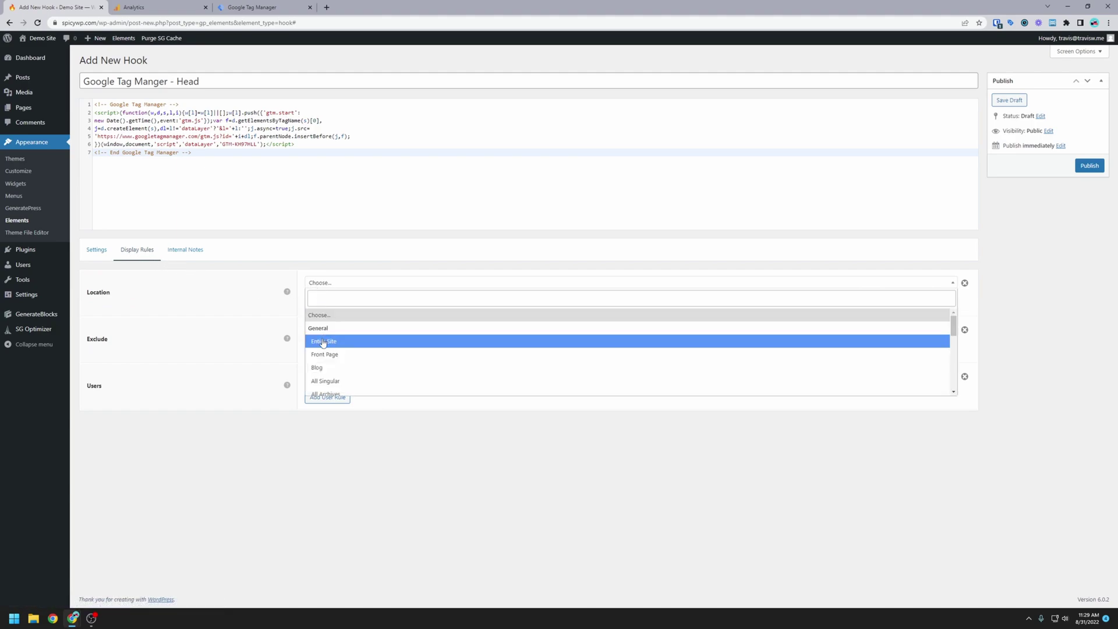
pyautogui.click(323, 341)
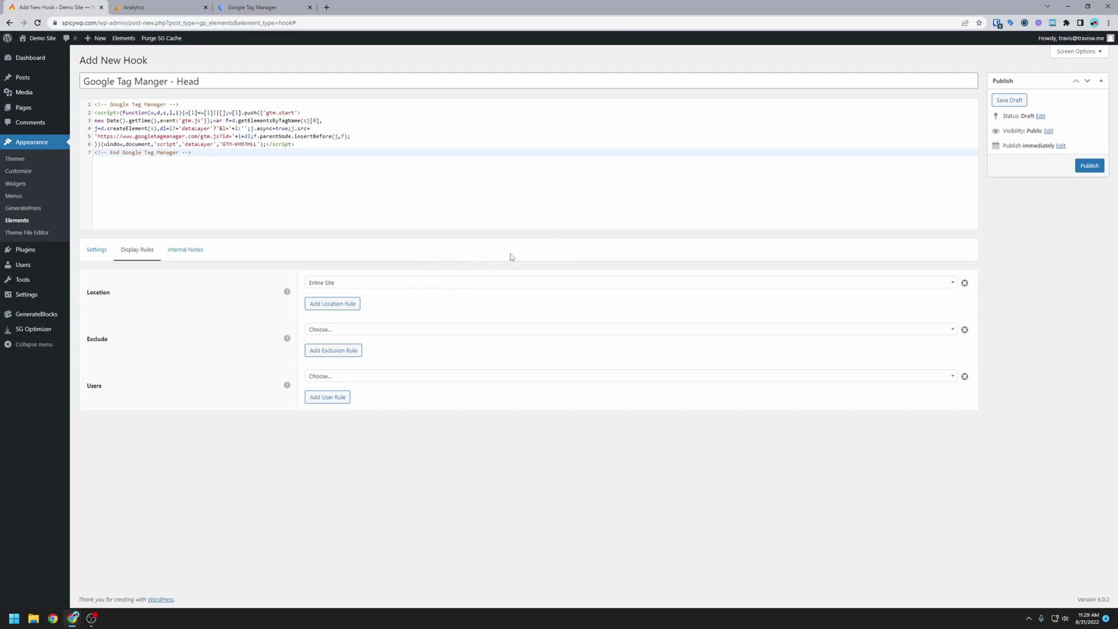
pyautogui.click(1088, 167)
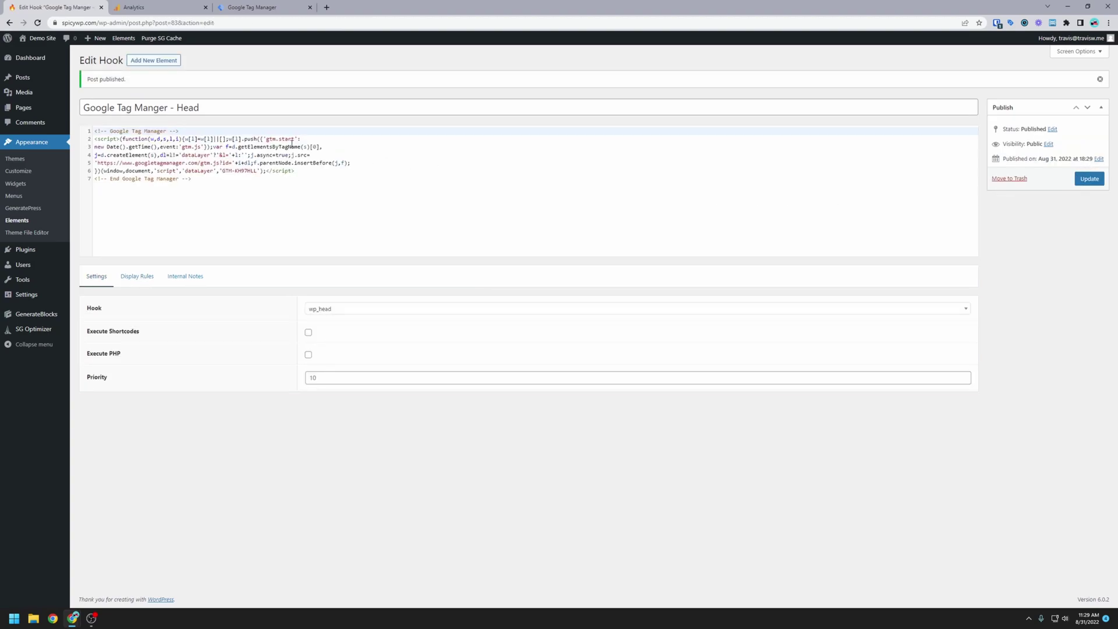
# Copy the GTM noscript body snippet from the Tag Manager installation instructions.
pyautogui.click(269, 8)
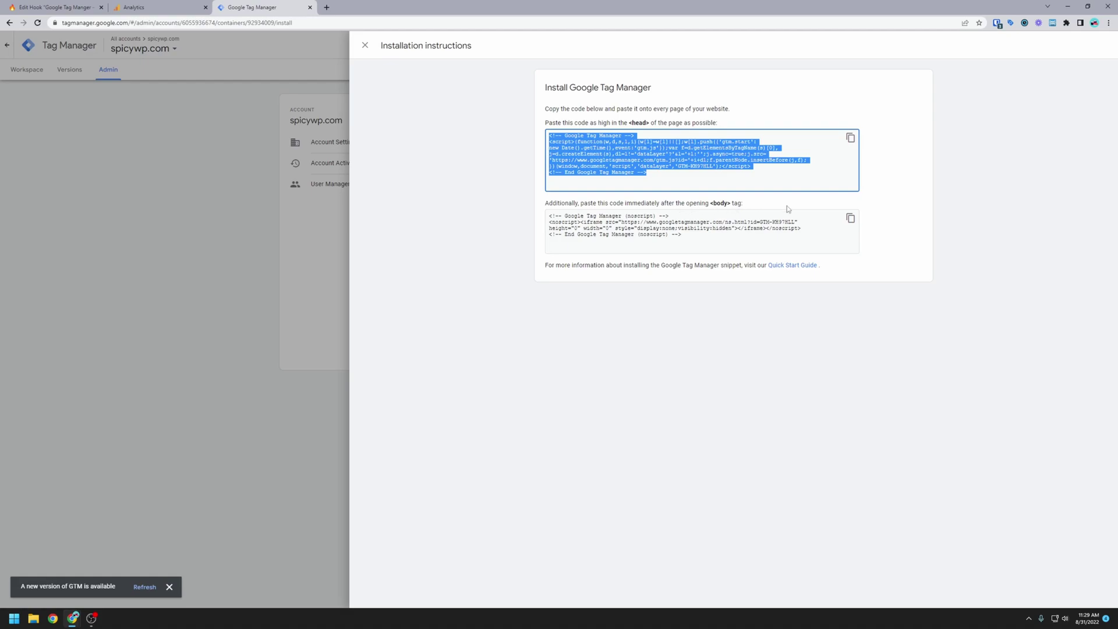
pyautogui.click(850, 219)
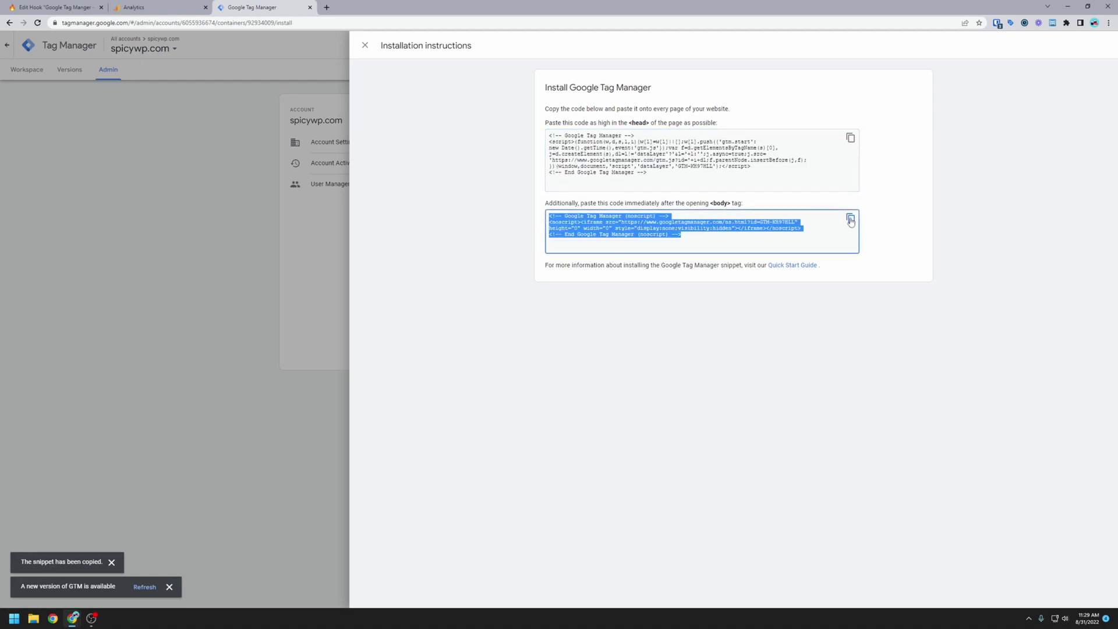
pyautogui.click(61, 5)
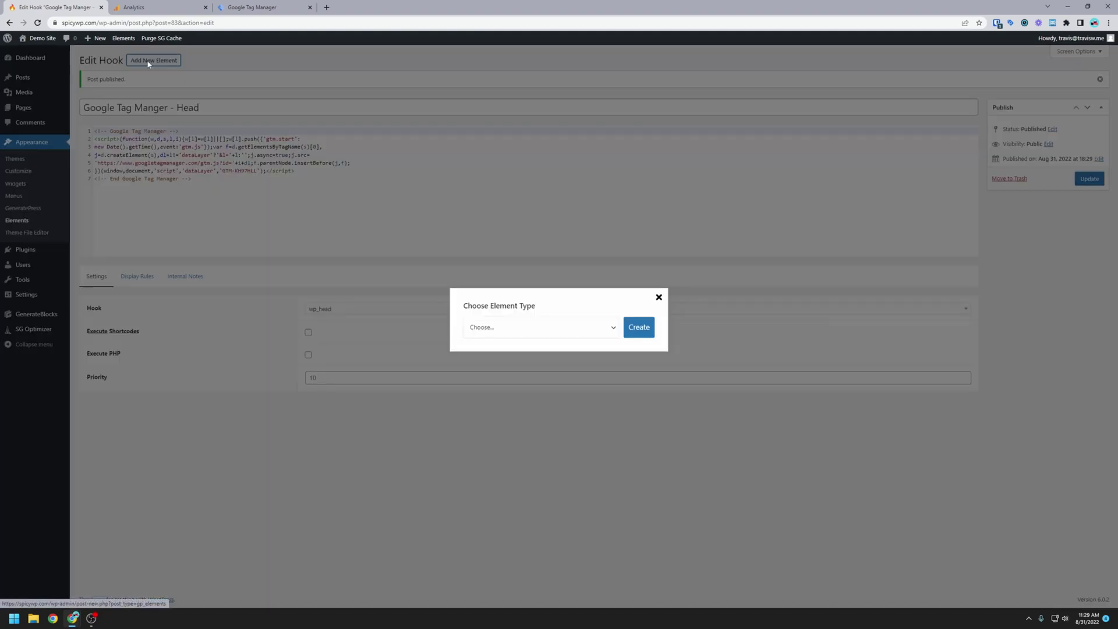
# Create a new Hook element titled 'Google Tag Manager - Body'.
pyautogui.click(148, 63)
pyautogui.click(508, 326)
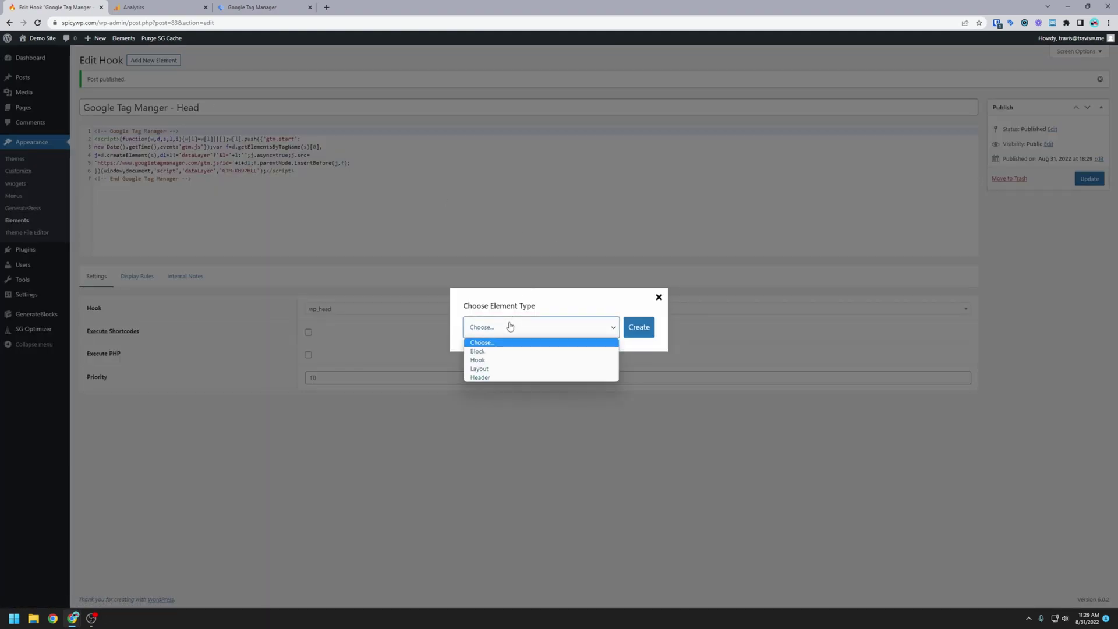
pyautogui.click(486, 360)
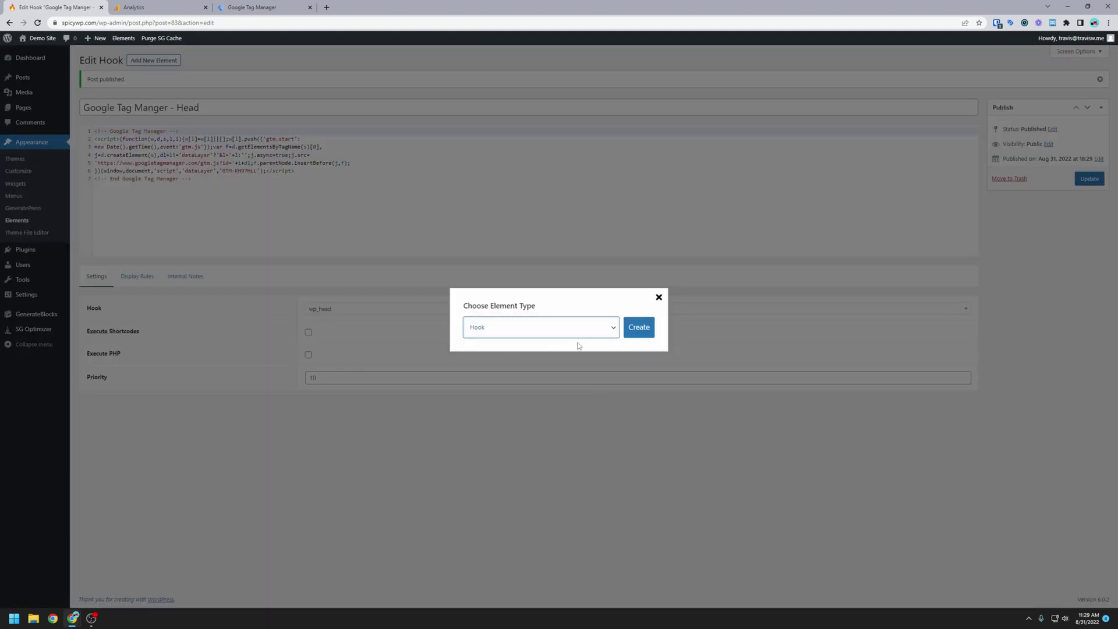
pyautogui.click(638, 326)
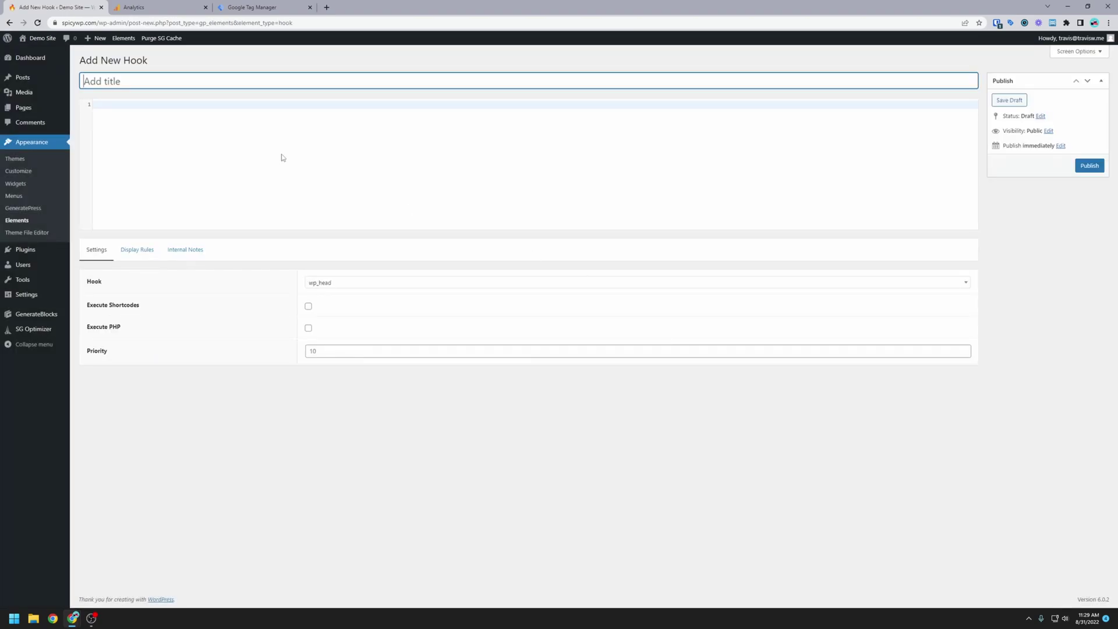
pyautogui.write('Google Tag m,Manager - Body')
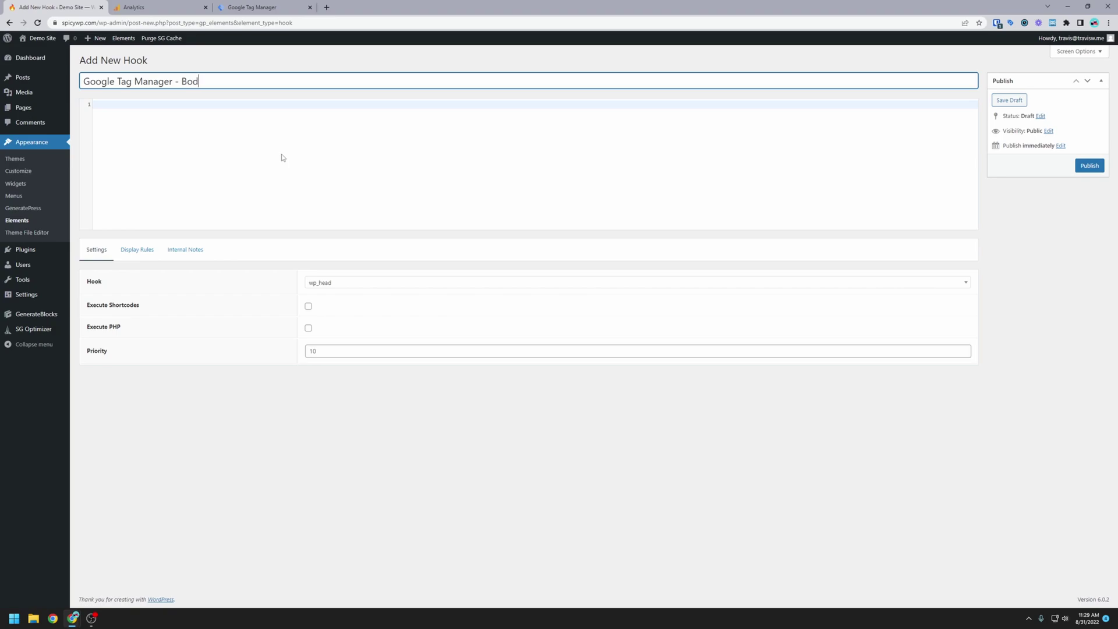
pyautogui.press('Tab')
# Paste the GTM body snippet into the hook code and attach it to wp_body_open.
pyautogui.click(243, 147)
pyautogui.hotkey('ctrl', 'v')
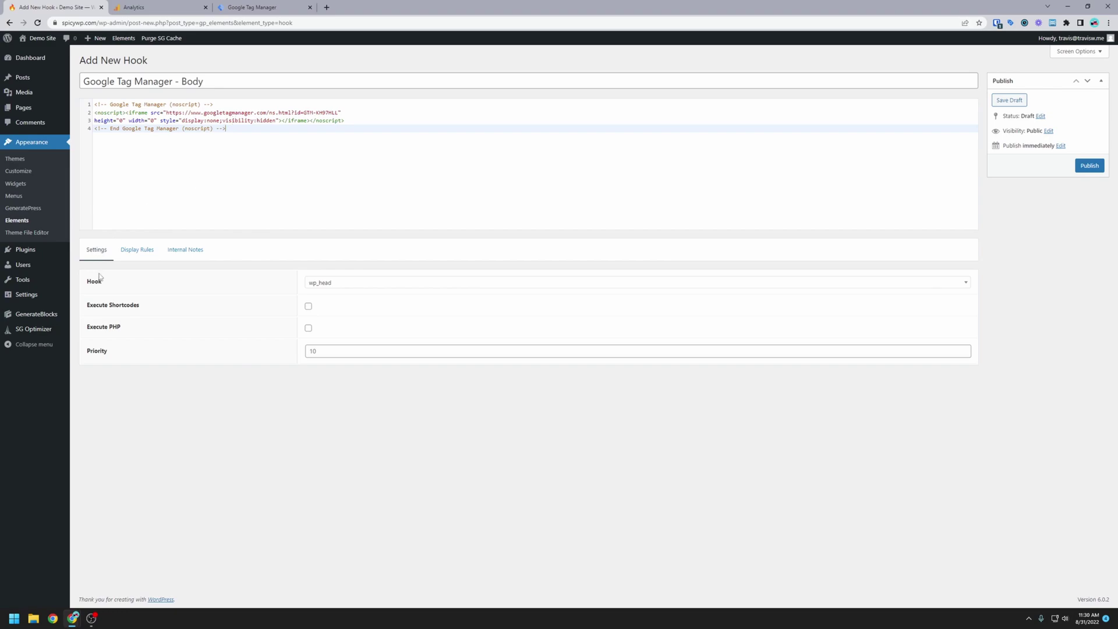
pyautogui.click(328, 285)
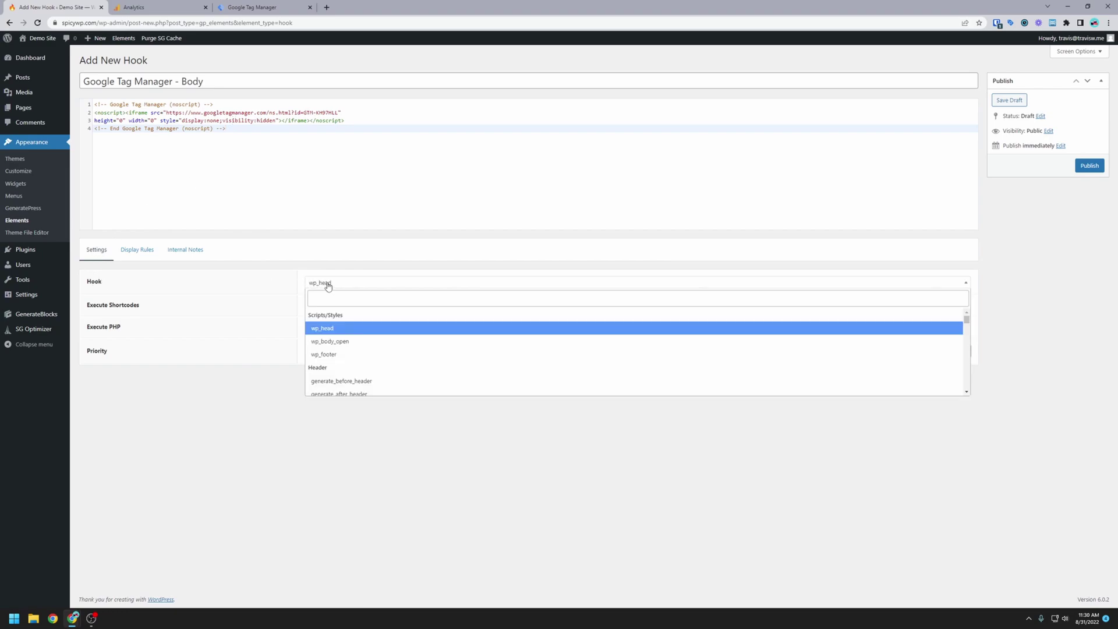
pyautogui.click(345, 344)
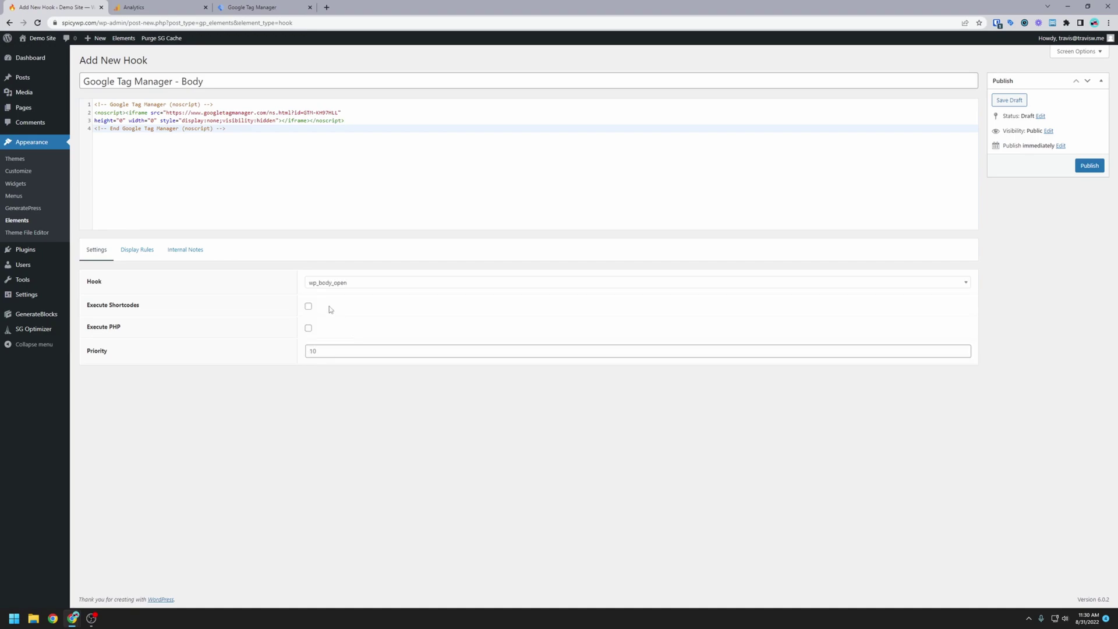
pyautogui.click(256, 7)
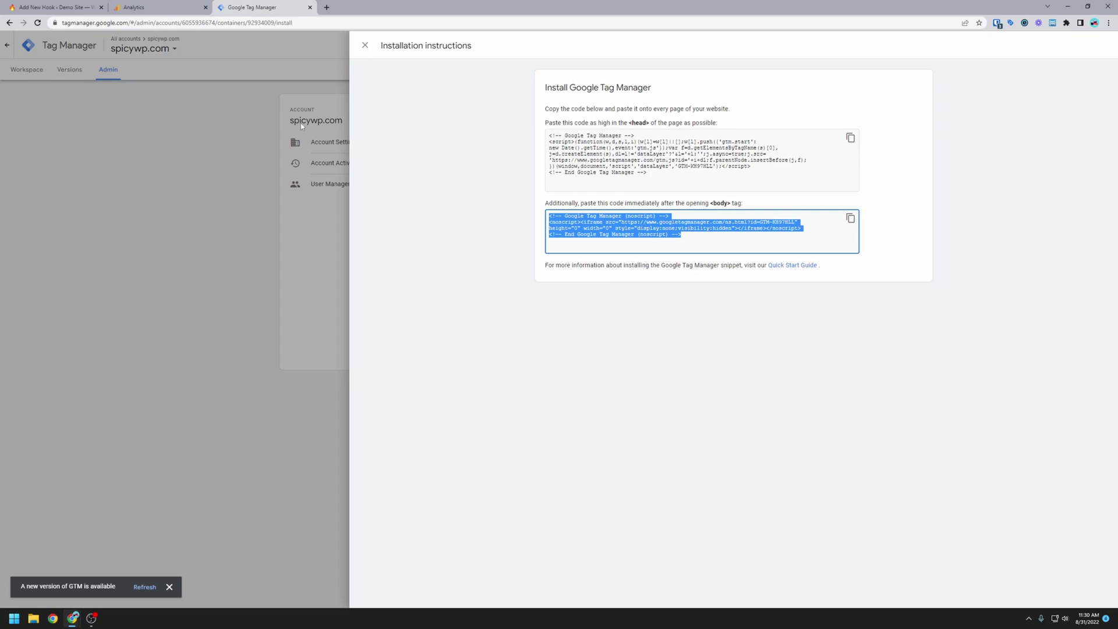
pyautogui.click(88, 8)
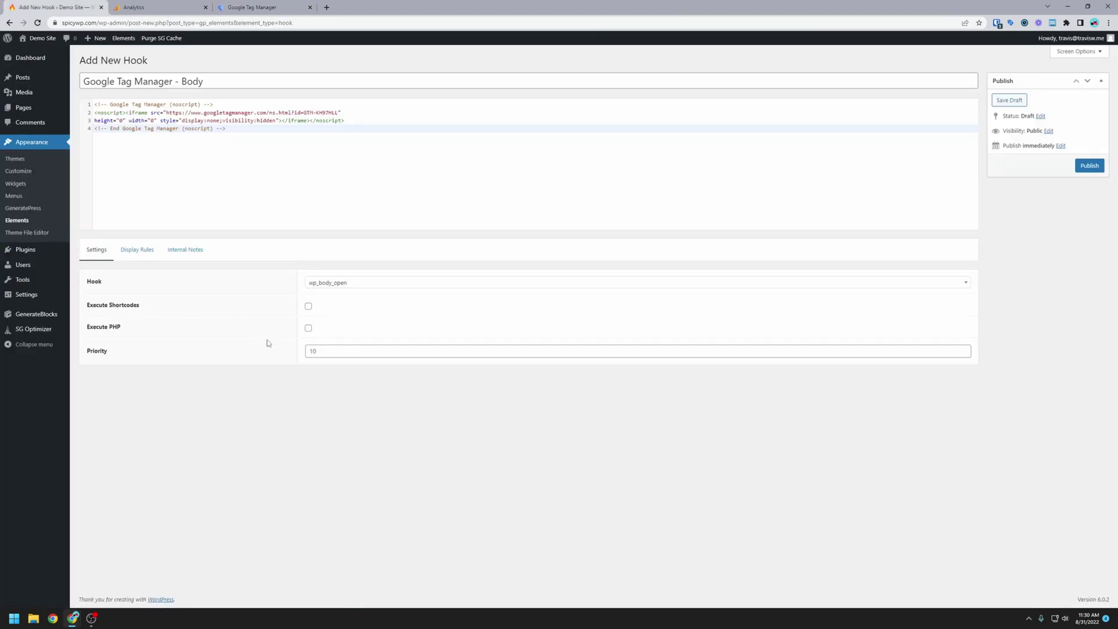
# Set the hook's display location to Entire Site and publish it.
pyautogui.click(138, 250)
pyautogui.click(341, 285)
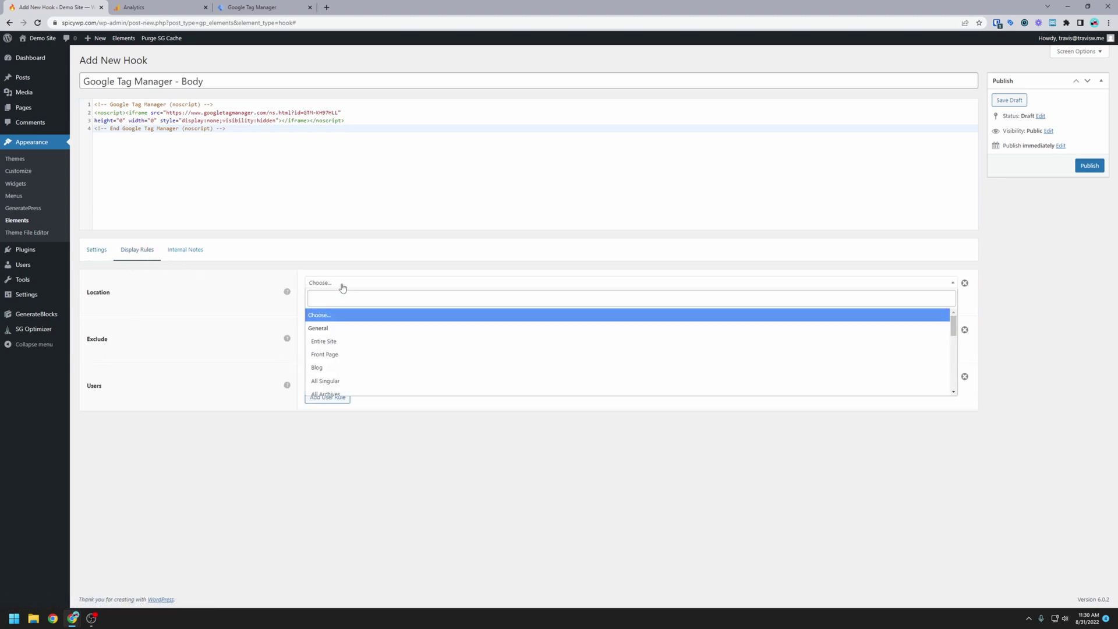
pyautogui.click(1085, 169)
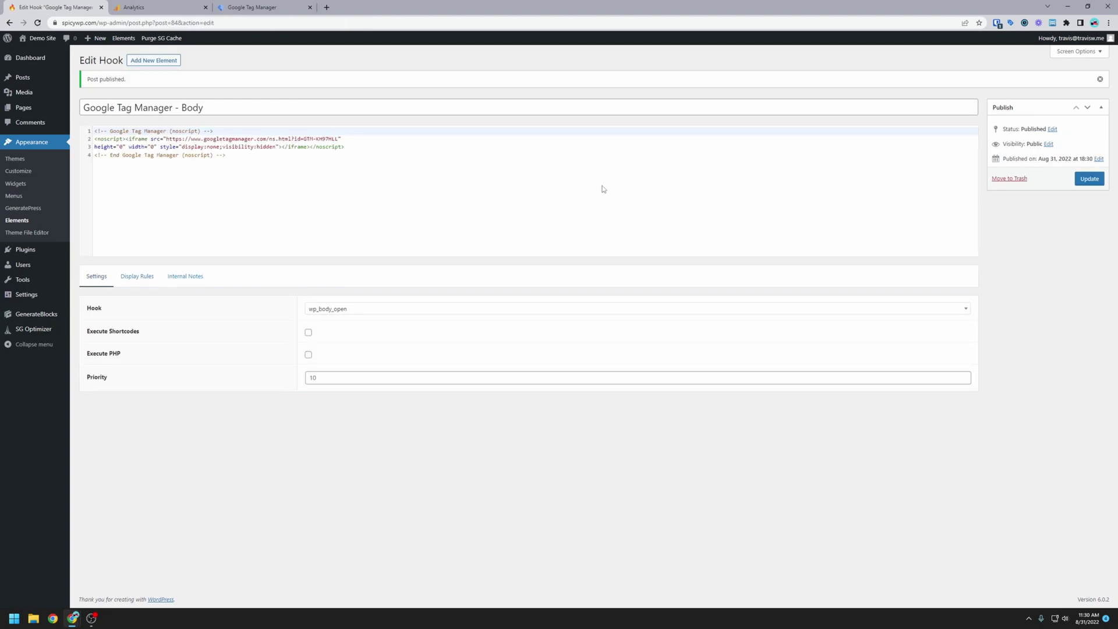
# Visit the Demo Site front-end homepage from the WordPress admin bar.
pyautogui.click(36, 43)
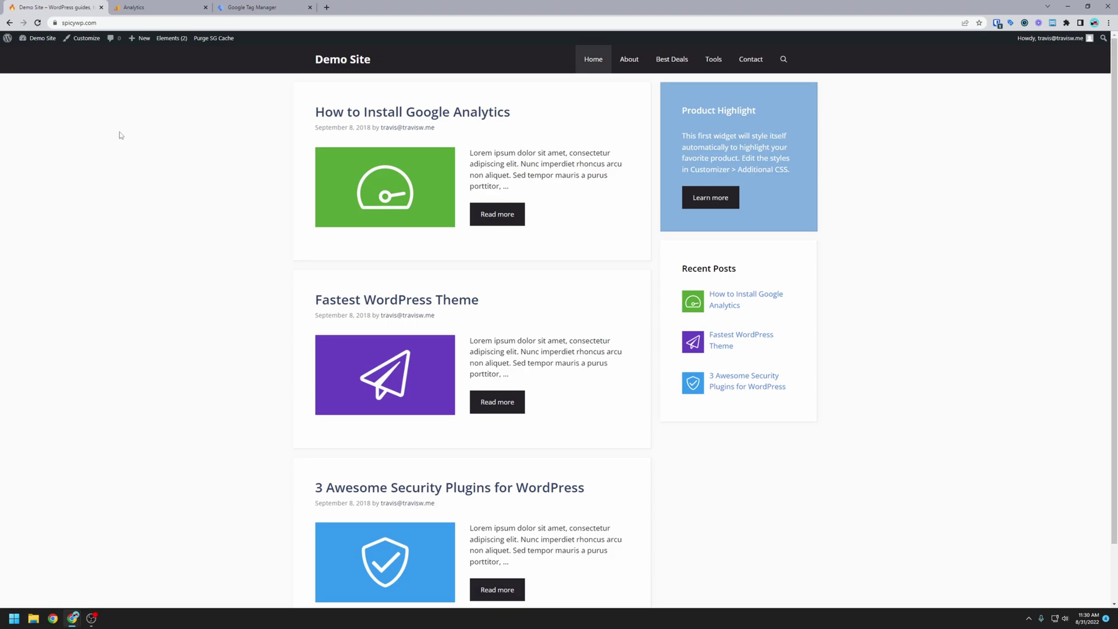
# Verify in Analytics Home and Reports that data collection is active with one user, then return to the Demo Site.
pyautogui.click(141, 5)
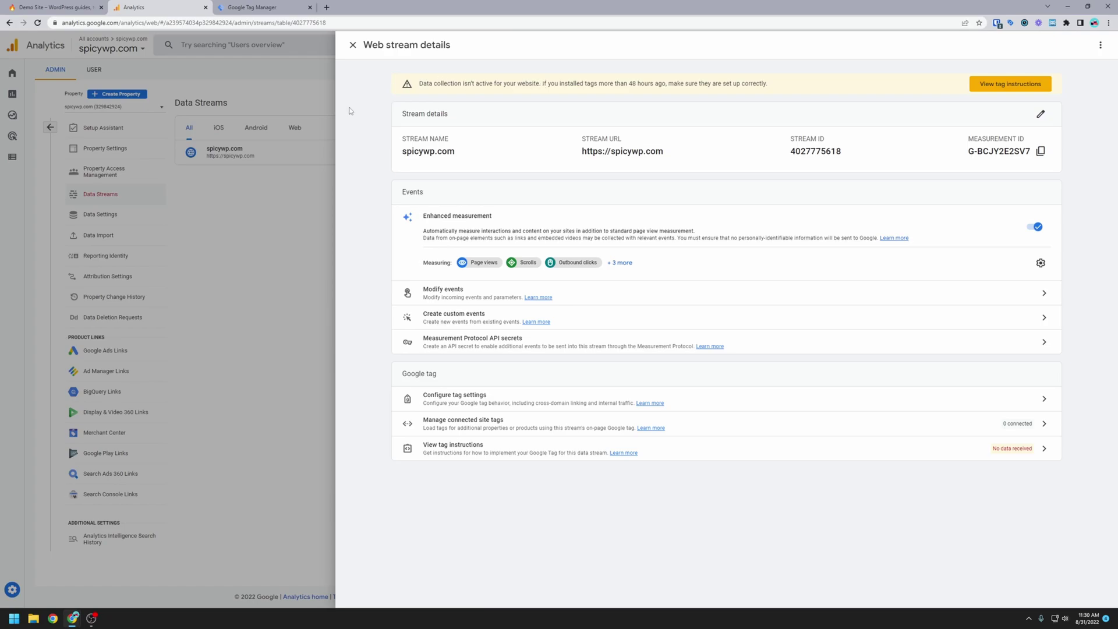
pyautogui.click(353, 46)
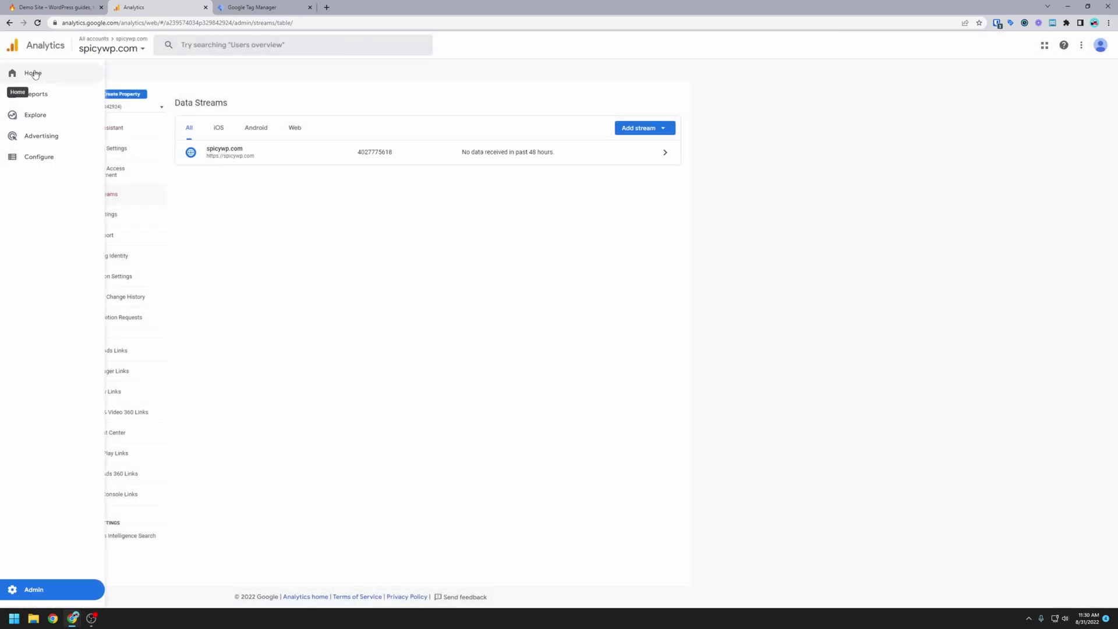
pyautogui.click(35, 75)
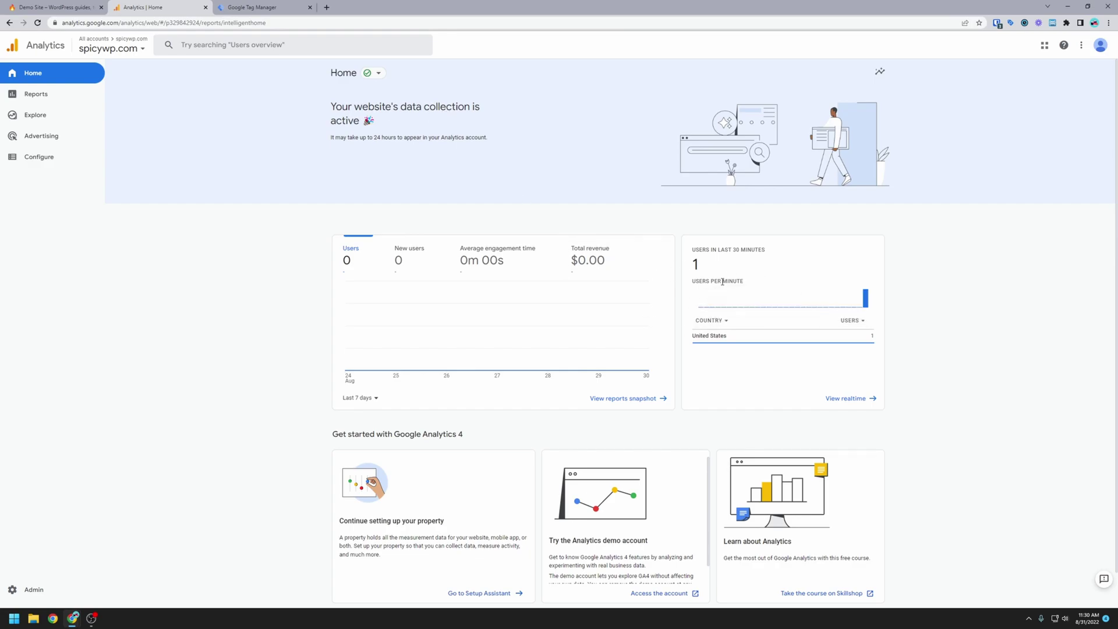
pyautogui.click(39, 98)
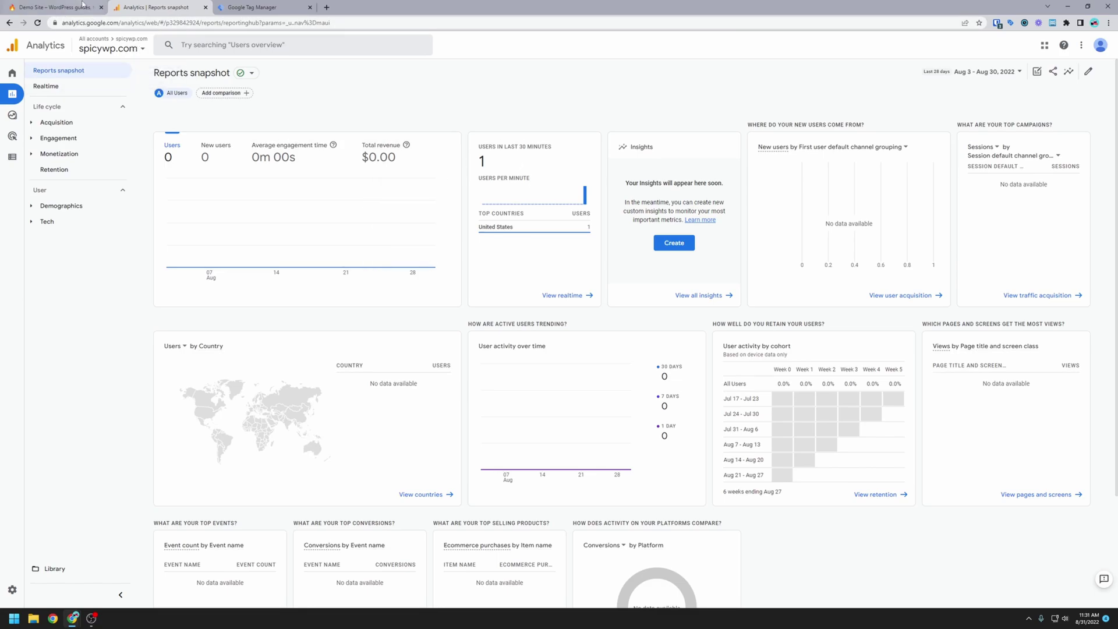
pyautogui.click(57, 5)
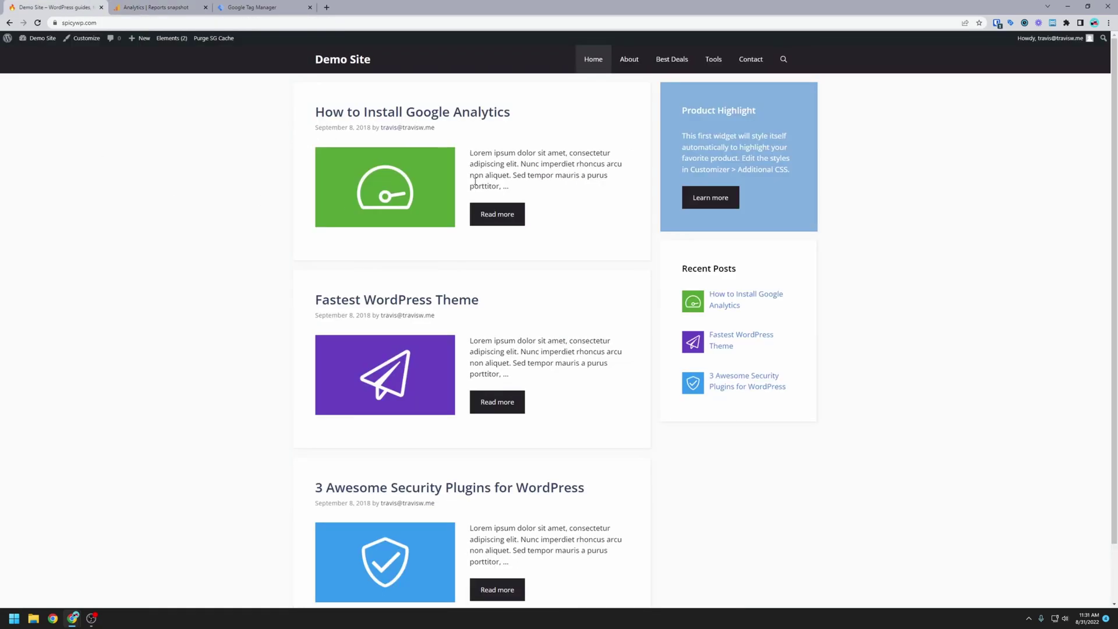